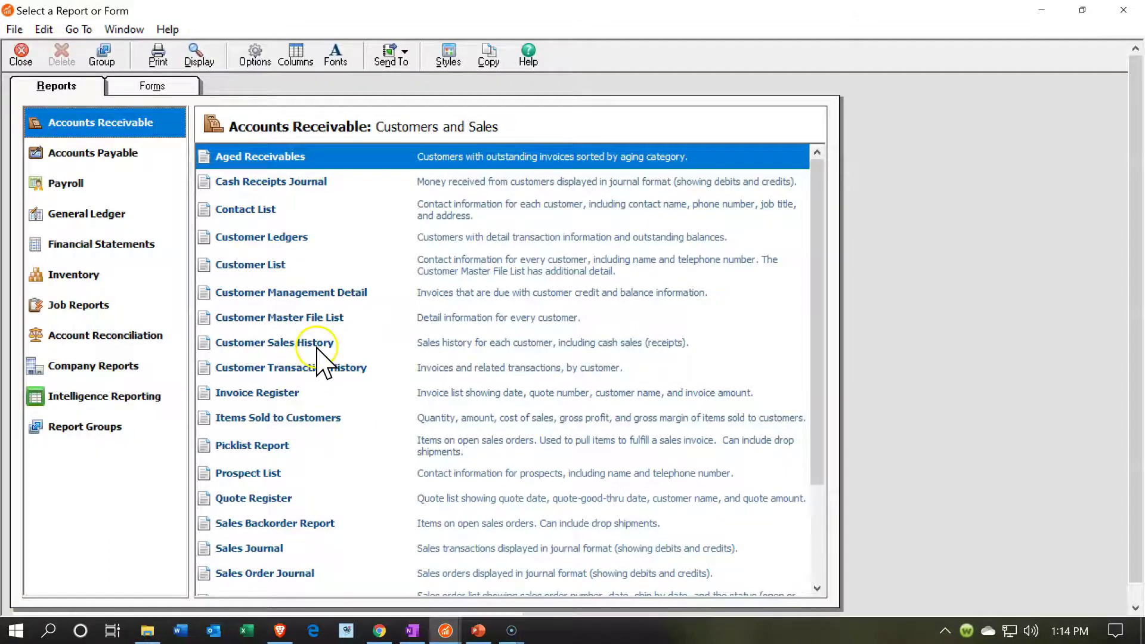
Open the Customer Sales History report from the Accounts Receivable reports.
{"action": "left_click", "coordinate": [319, 346]}
{"action": "left_click", "coordinate": [317, 349]}
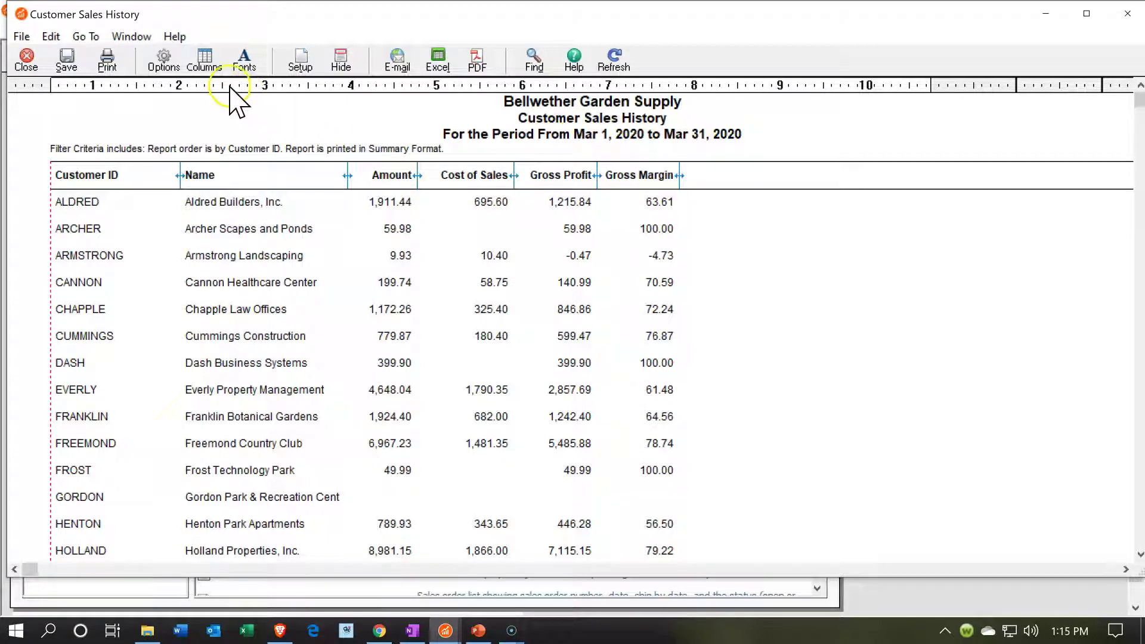
Check the date range choices in the Customer Sales History report options and leave them unchanged.
{"action": "left_click", "coordinate": [157, 55]}
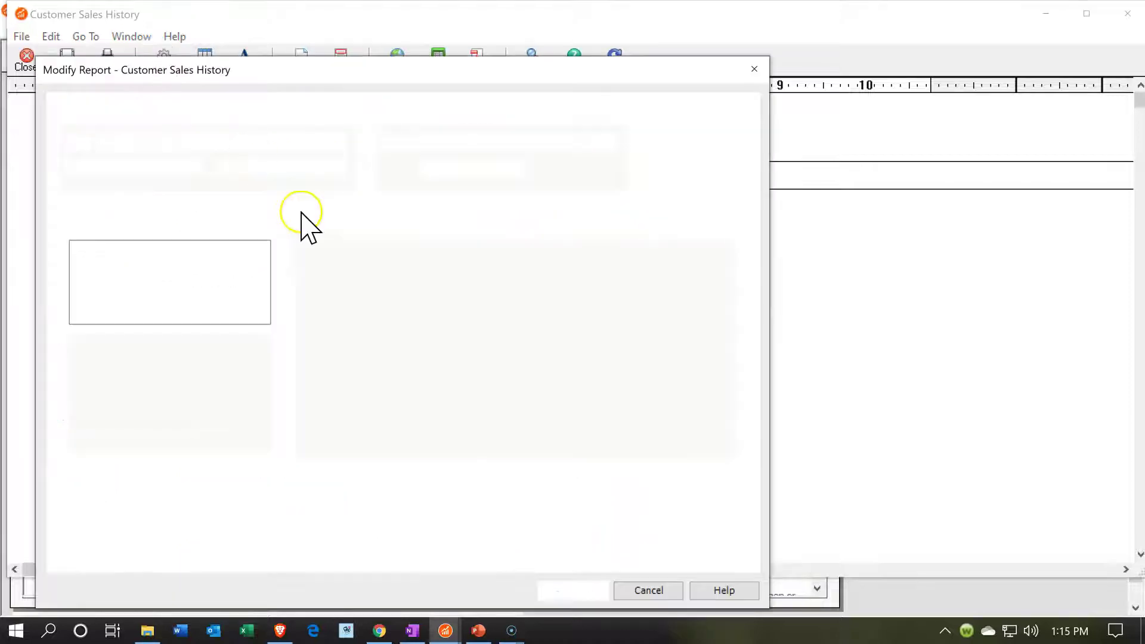
{"action": "left_click", "coordinate": [207, 142]}
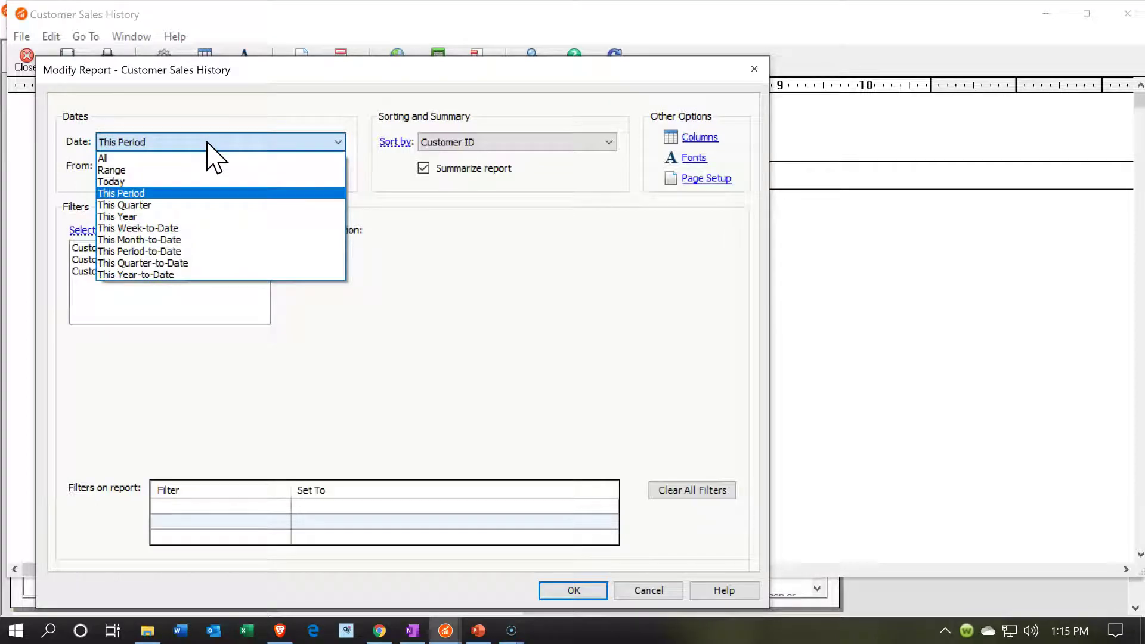
{"action": "left_click", "coordinate": [207, 142]}
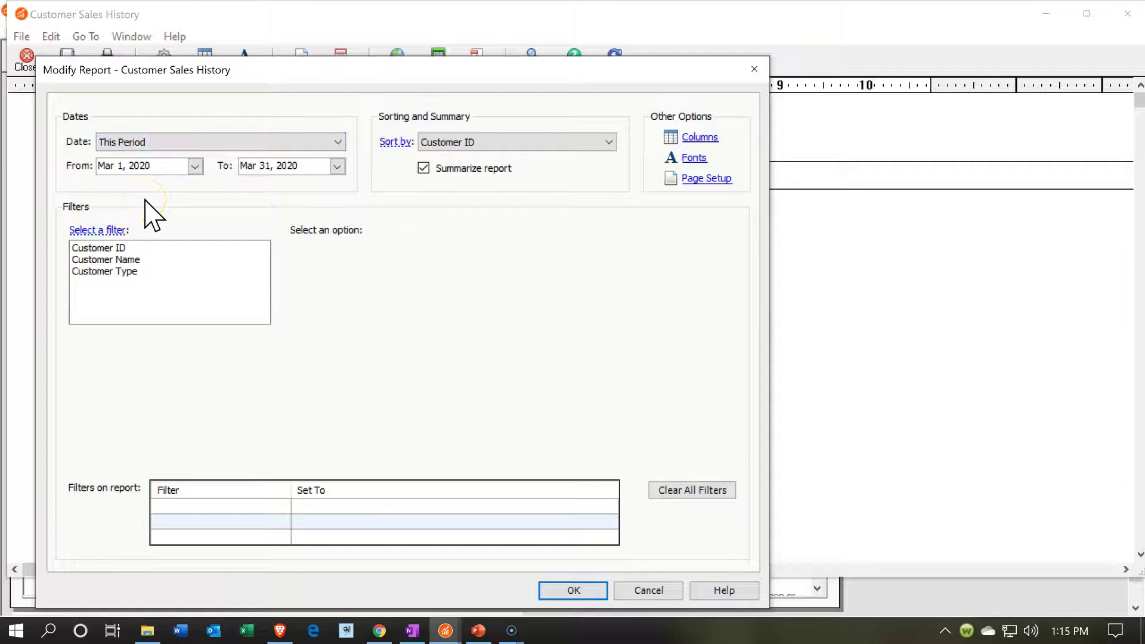
{"action": "left_click", "coordinate": [253, 25]}
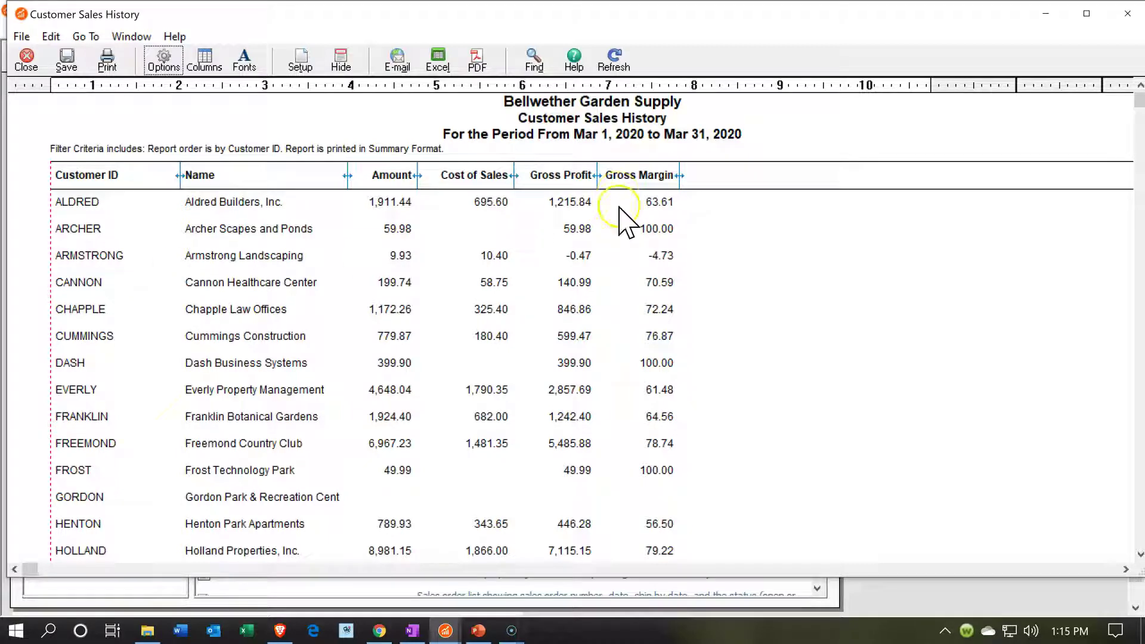
Minimize the sales history and generate the standard Income Stmnt for the current period with page numbers and zero amounts turned off.
{"action": "left_click", "coordinate": [1036, 19]}
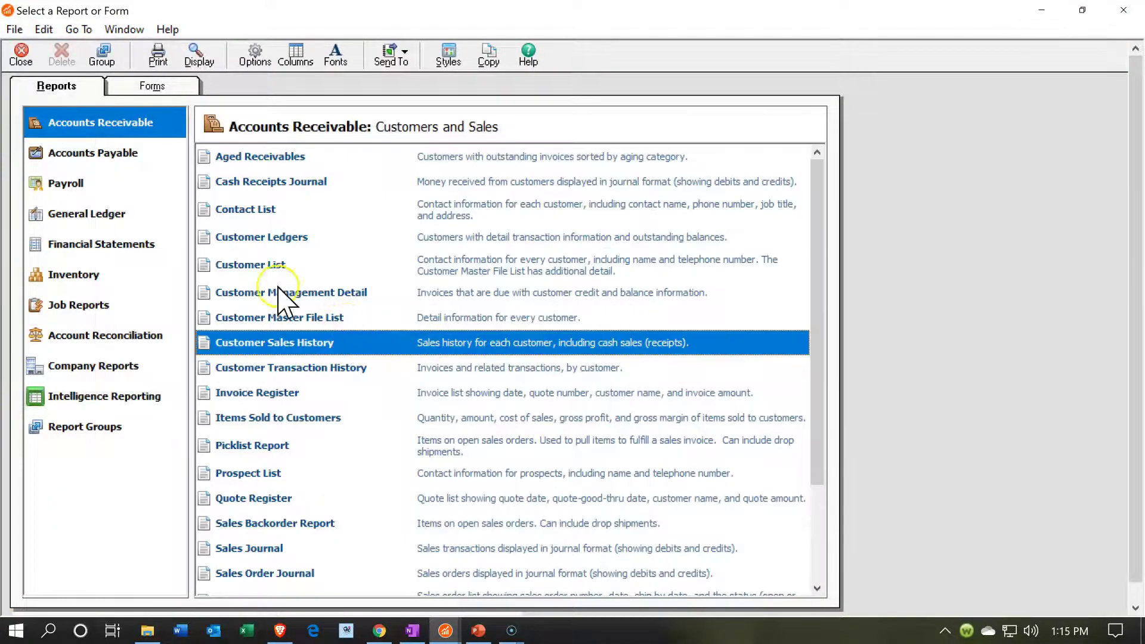
{"action": "left_click", "coordinate": [81, 246]}
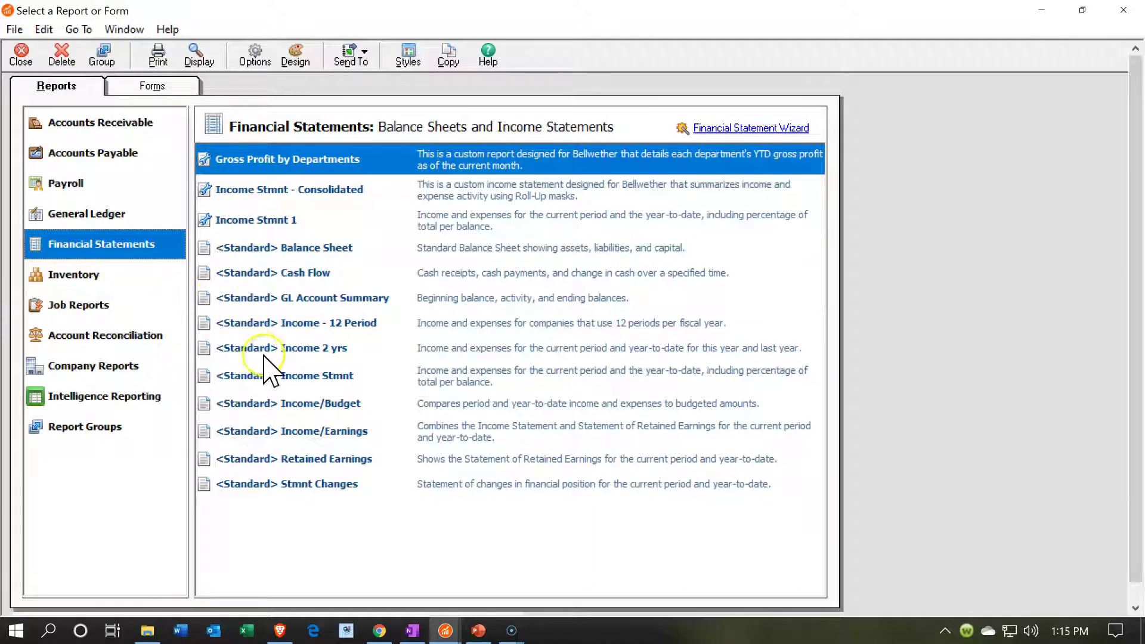
{"action": "double_click", "coordinate": [318, 381]}
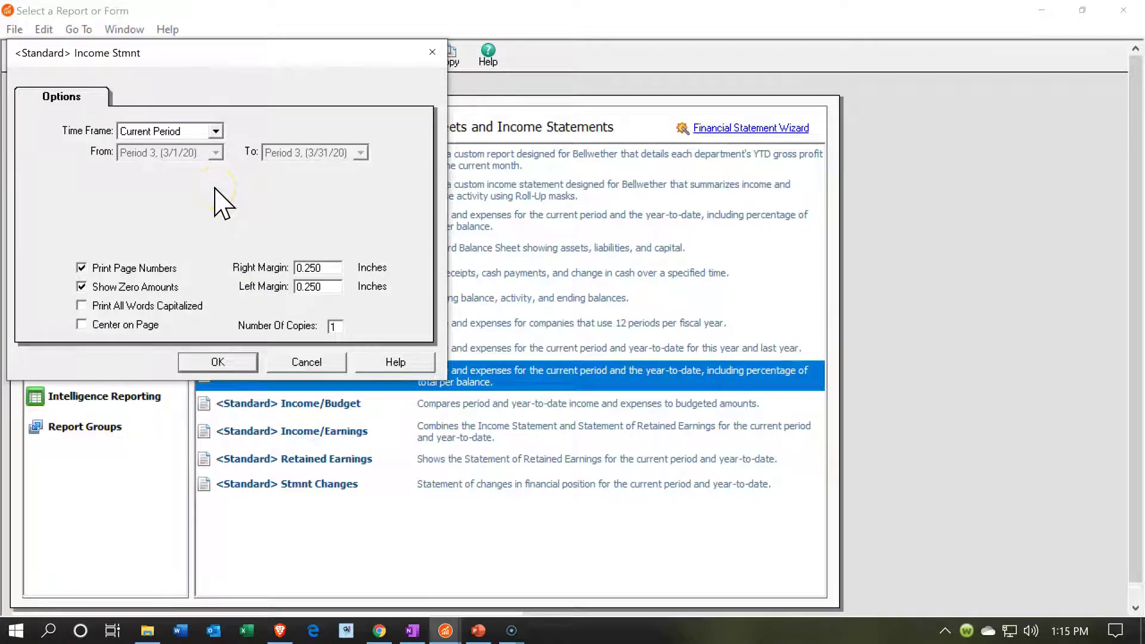
{"action": "left_click", "coordinate": [81, 268]}
{"action": "left_click", "coordinate": [82, 283]}
{"action": "left_click", "coordinate": [249, 365]}
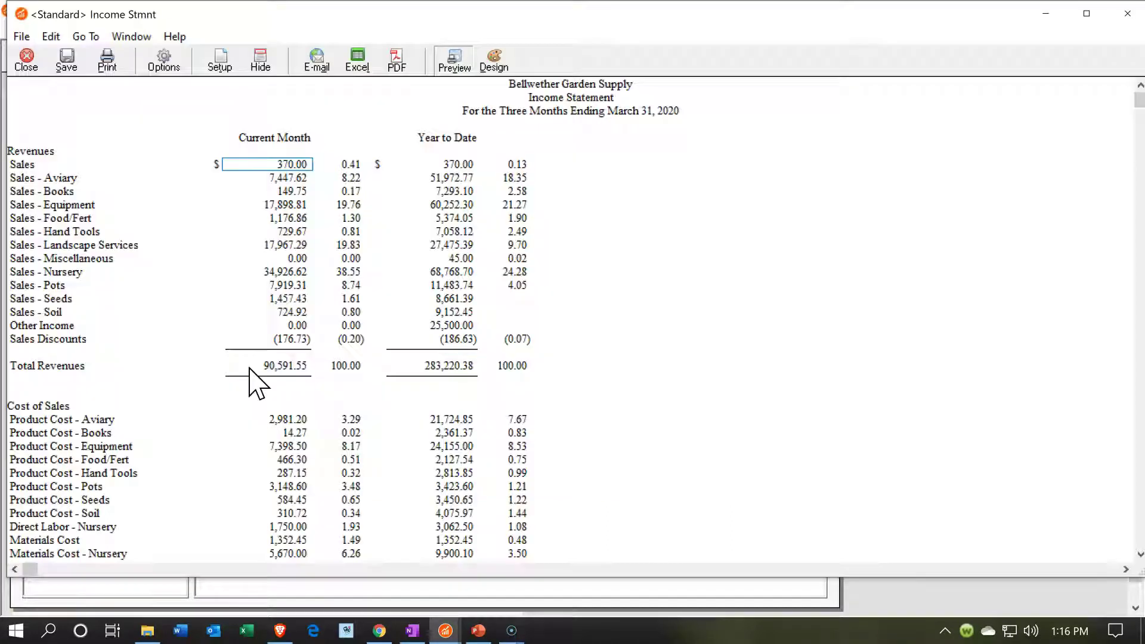
{"action": "left_click", "coordinate": [258, 370]}
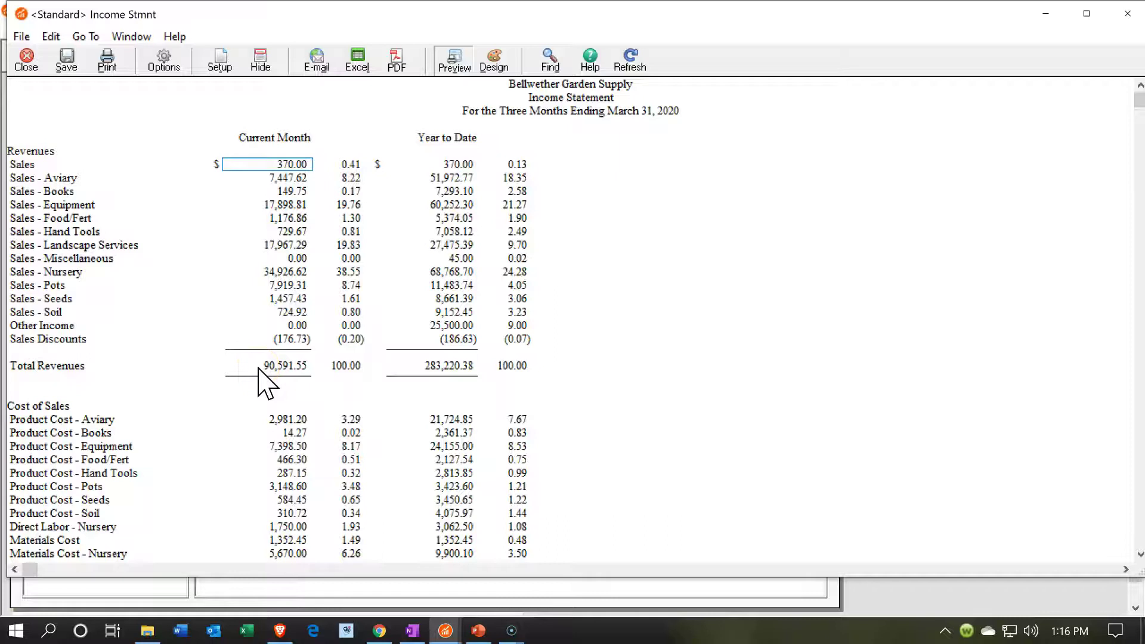
{"action": "left_click", "coordinate": [233, 360]}
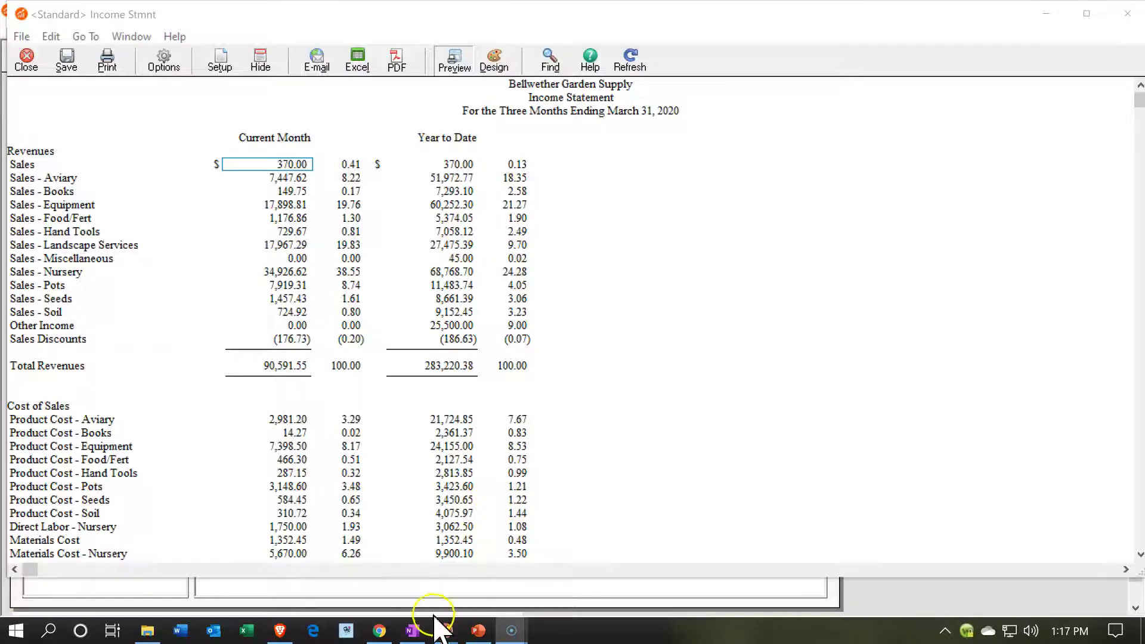
Switch back to the Customer Sales History report and check its report totals.
{"action": "left_click", "coordinate": [444, 633]}
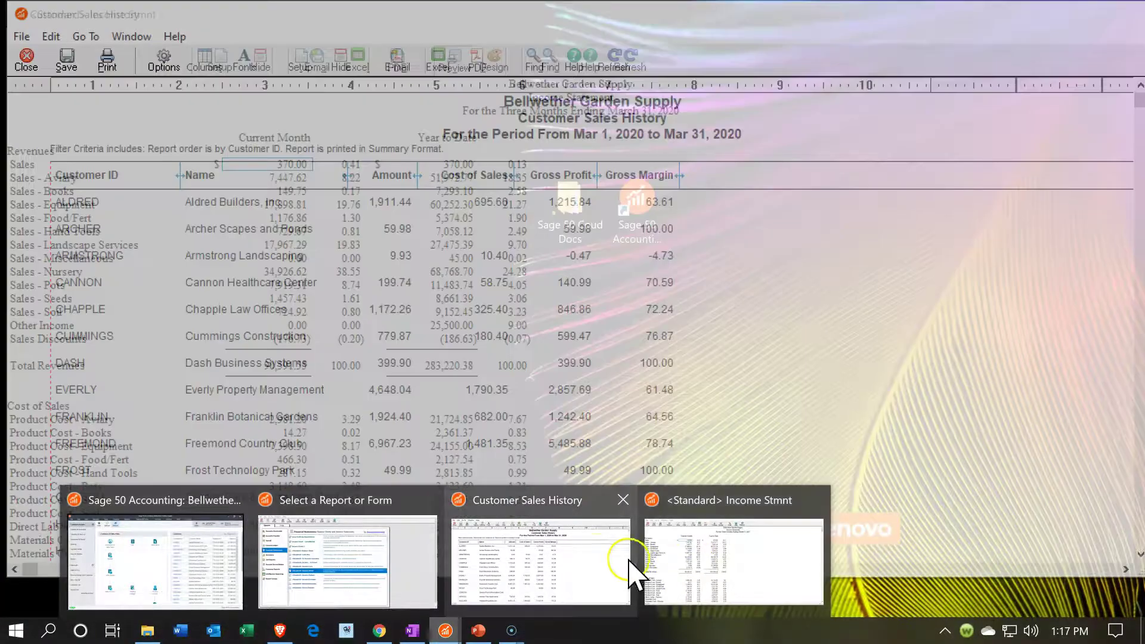
{"action": "left_click", "coordinate": [628, 561]}
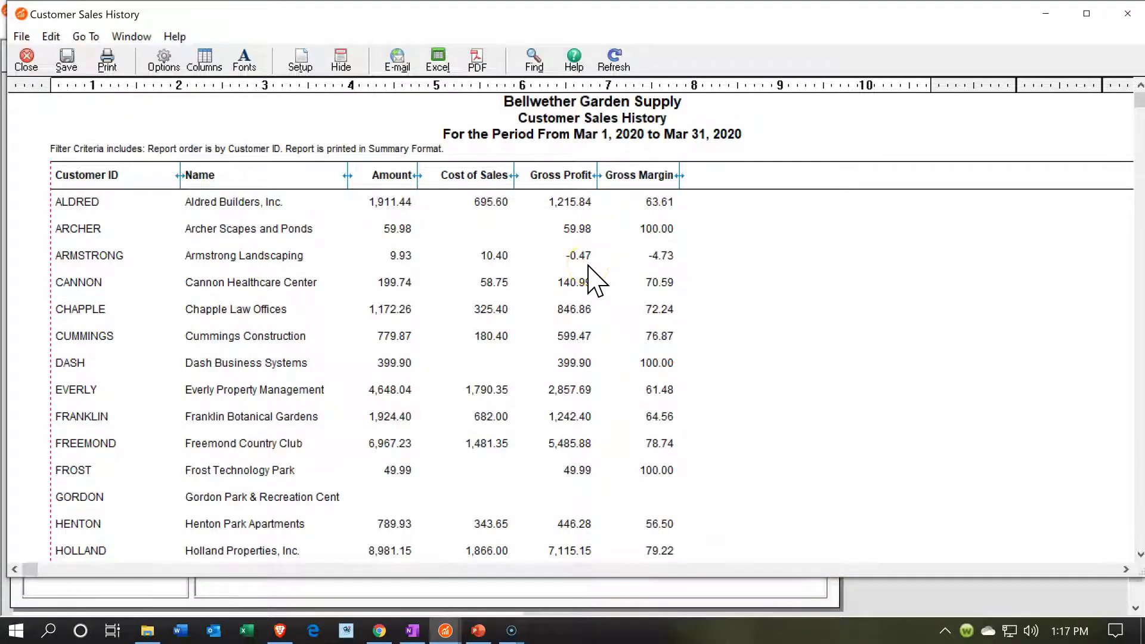
{"action": "scroll", "coordinate": [597, 283], "scroll_direction": "down", "scroll_amount": 2}
{"action": "left_click_drag", "start_coordinate": [1137, 185], "coordinate": [1136, 572]}
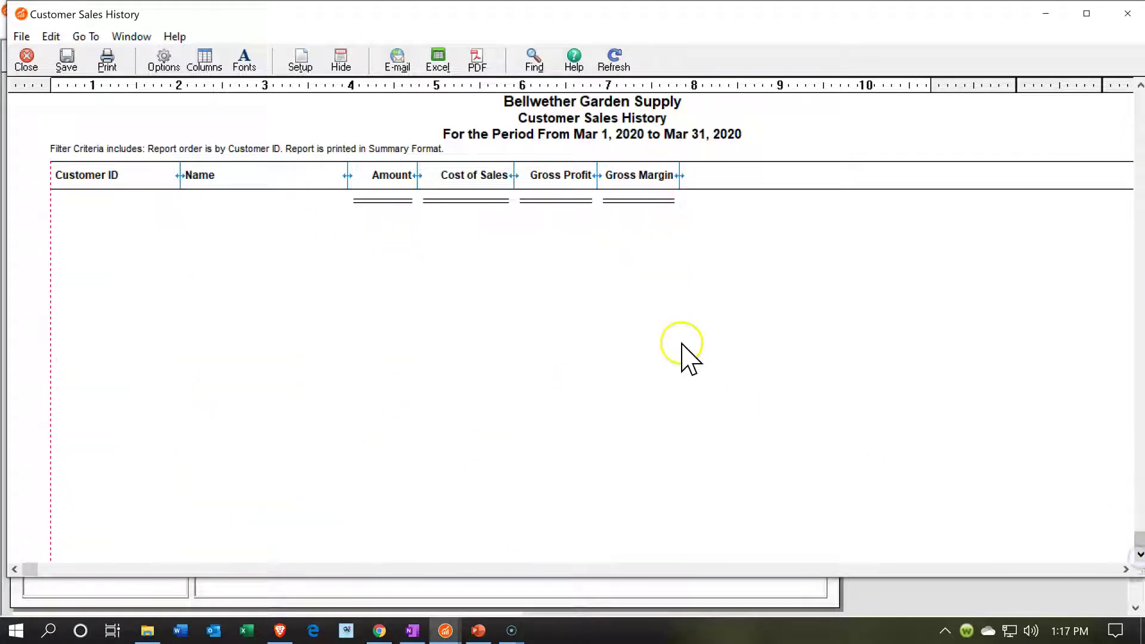
{"action": "scroll", "coordinate": [682, 344], "scroll_direction": "up", "scroll_amount": 4}
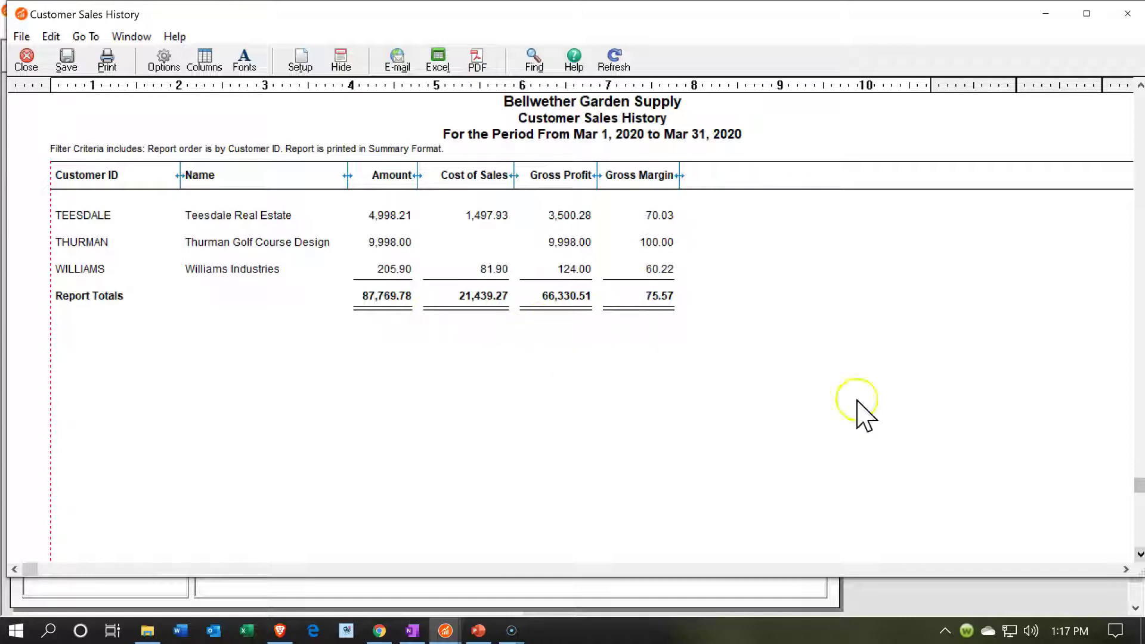
{"action": "left_click_drag", "start_coordinate": [1140, 495], "coordinate": [1141, 69]}
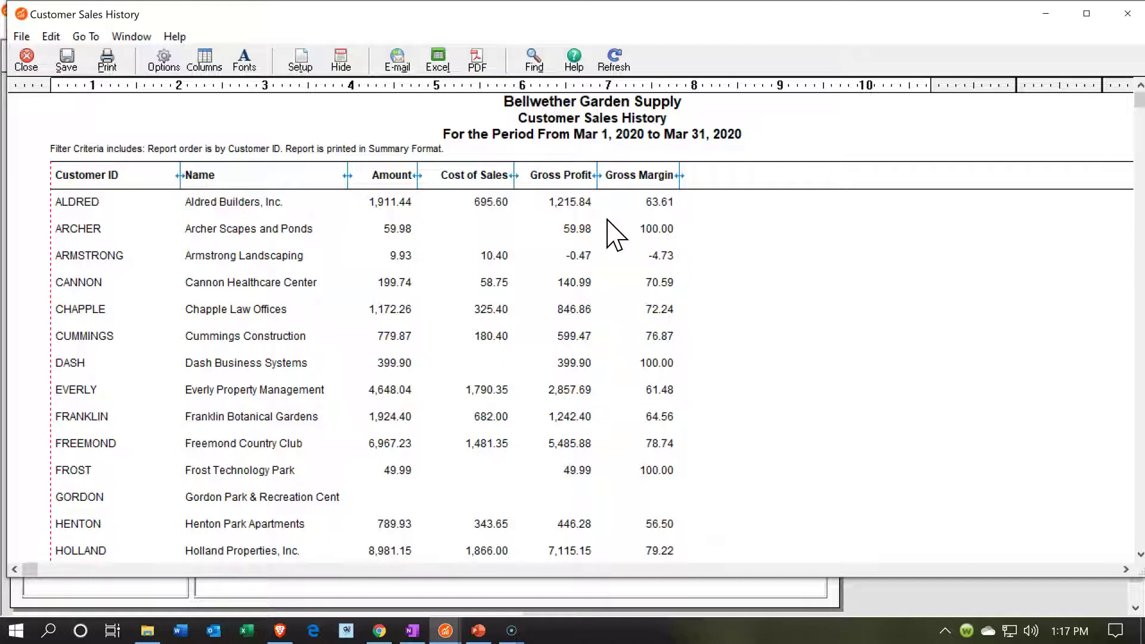
View the Income Statement's current month revenues again and return to the Customer Sales History report for comparison.
{"action": "left_click", "coordinate": [454, 637]}
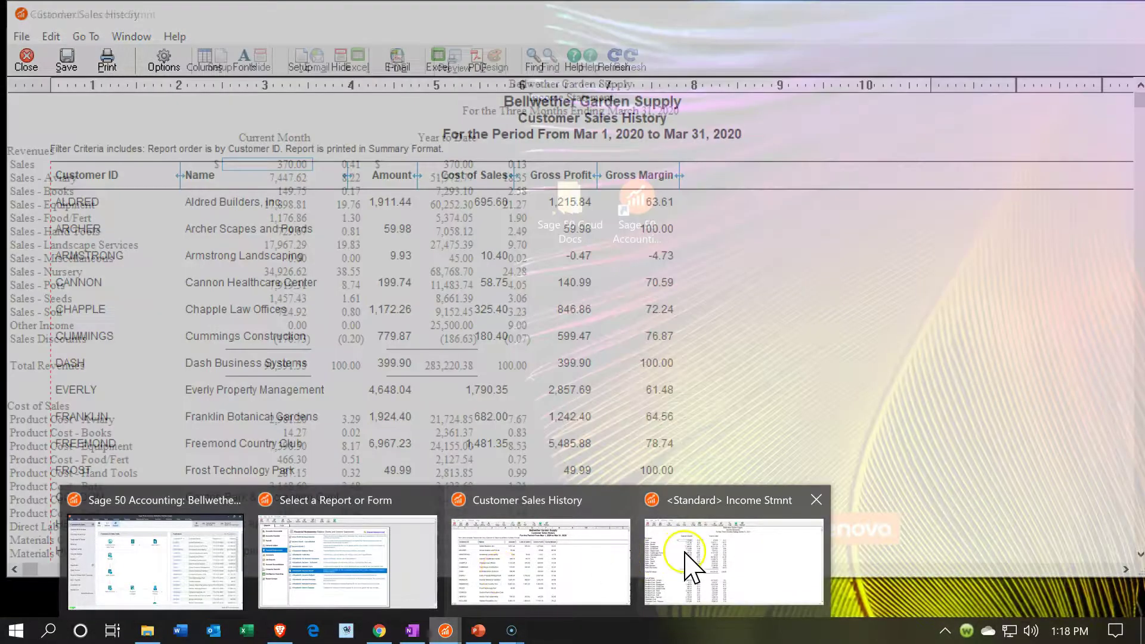
{"action": "left_click", "coordinate": [685, 550]}
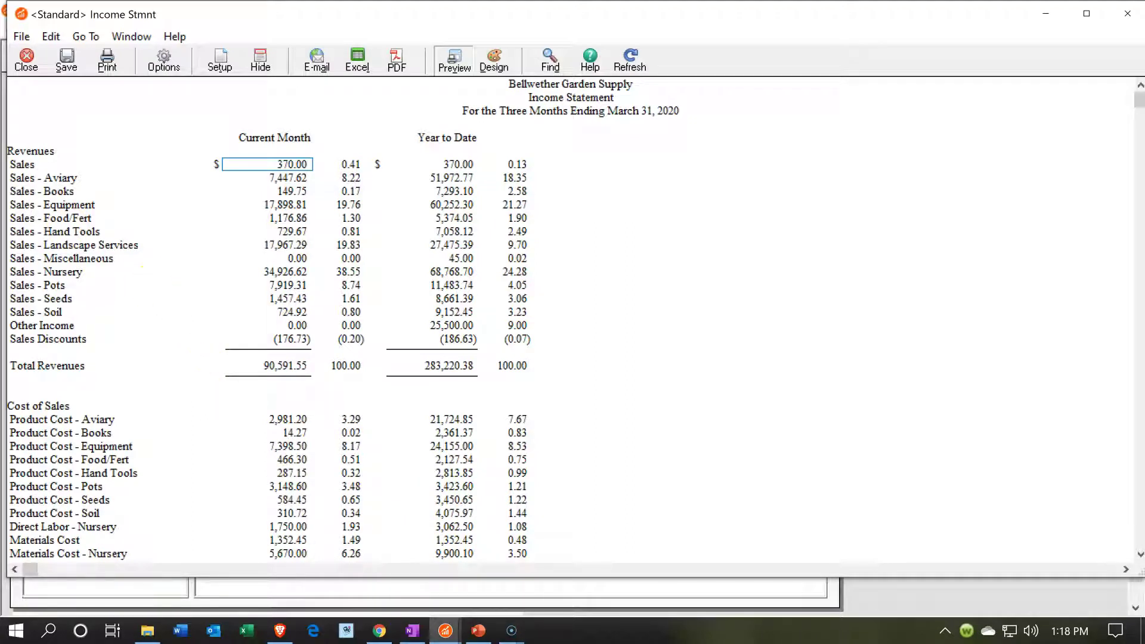
{"action": "left_click", "coordinate": [445, 631]}
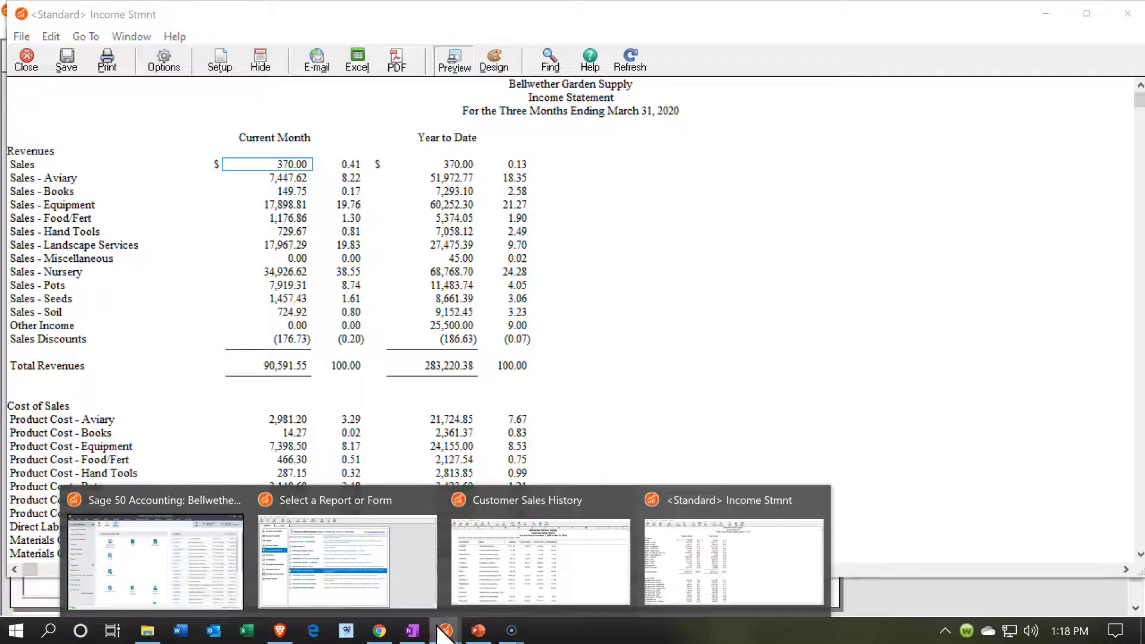
{"action": "left_click", "coordinate": [515, 581]}
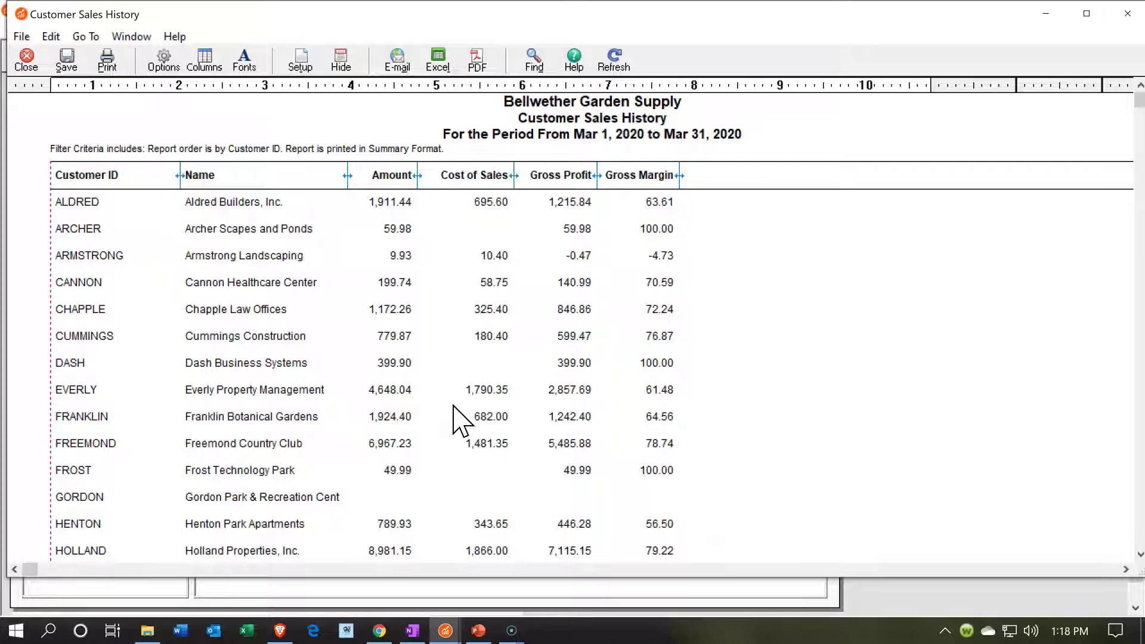
{"action": "left_click", "coordinate": [154, 71]}
{"action": "left_click", "coordinate": [167, 67]}
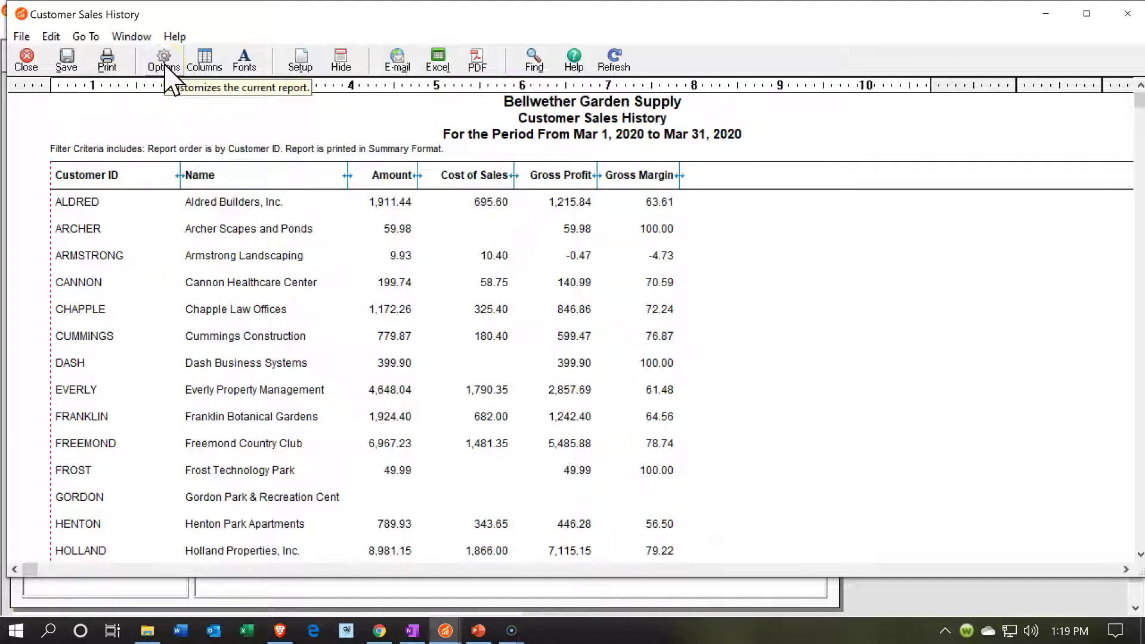
{"action": "left_click", "coordinate": [209, 257]}
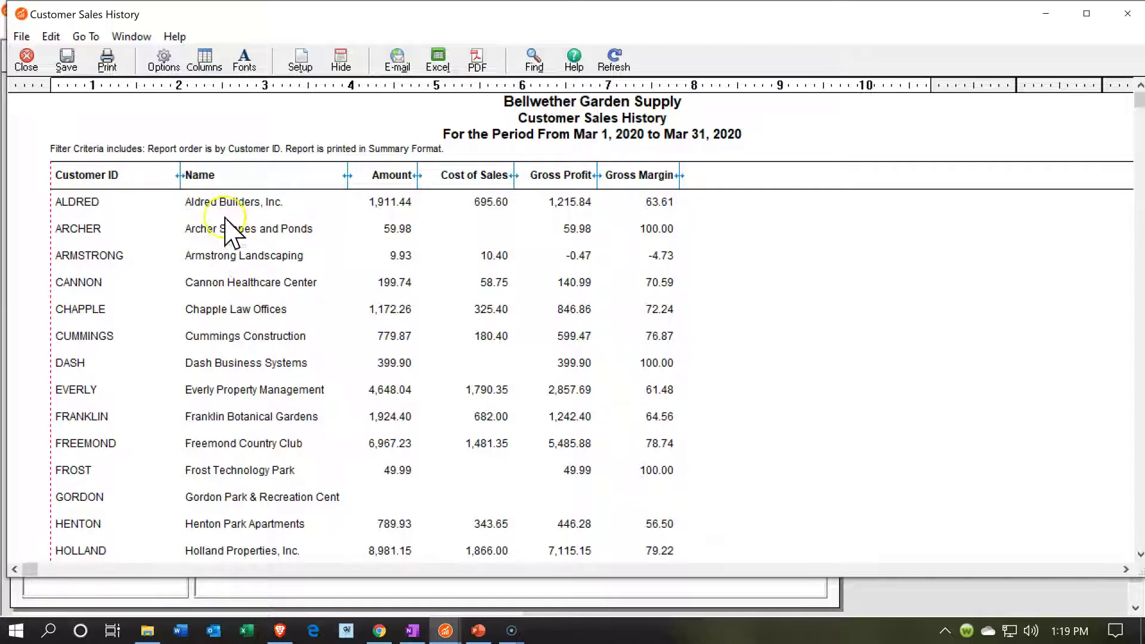
Print the Customer Sales History report with CutePDF Writer and save it as Customer Sales History.pdf in the Financial Stmts folder.
{"action": "left_click", "coordinate": [108, 62]}
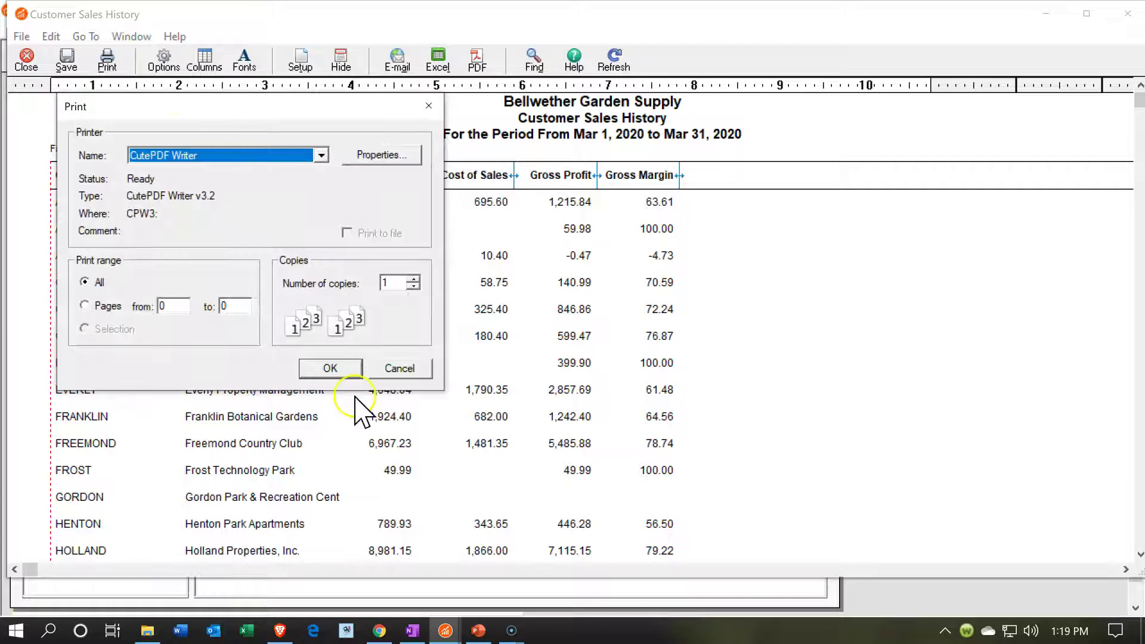
{"action": "left_click", "coordinate": [330, 368]}
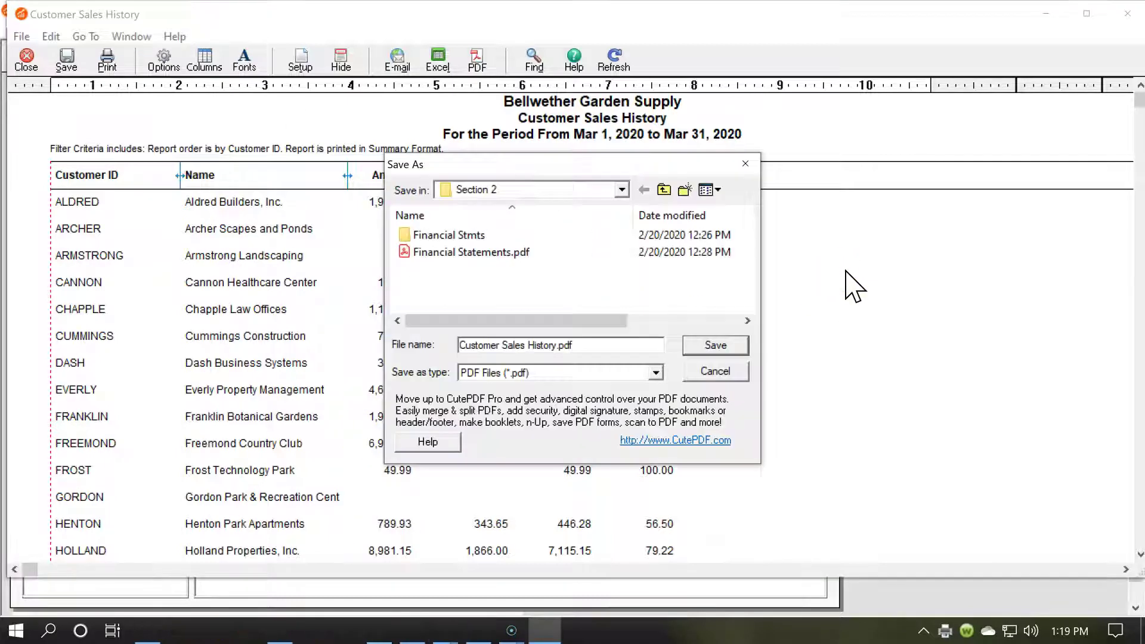
{"action": "left_click_drag", "start_coordinate": [584, 167], "coordinate": [580, 244]}
{"action": "double_click", "coordinate": [450, 314]}
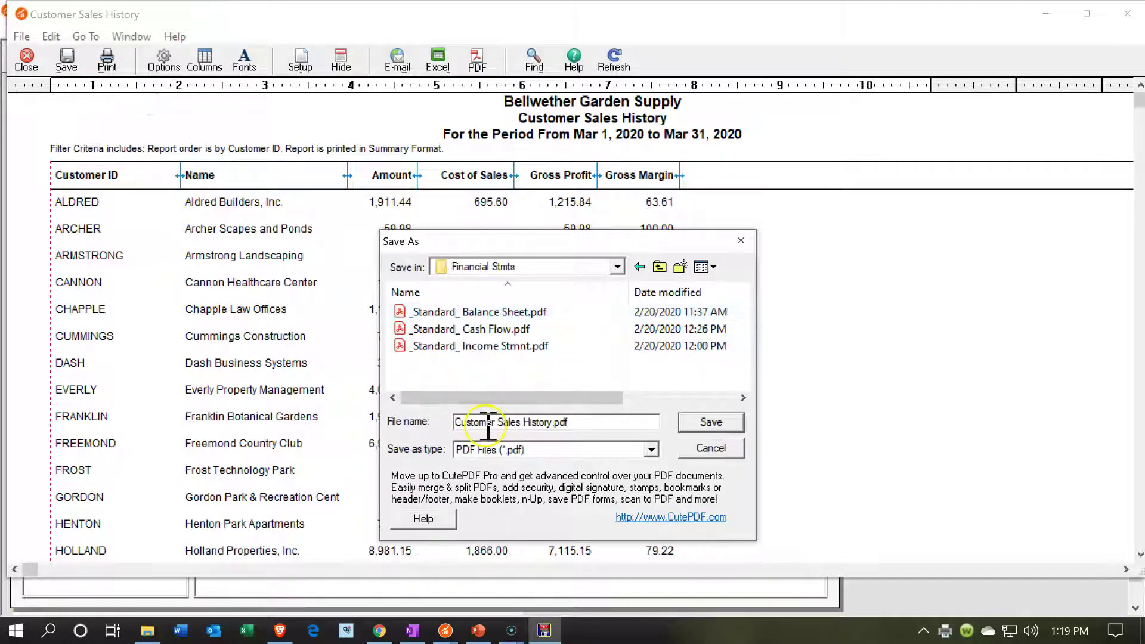
{"action": "left_click", "coordinate": [706, 423]}
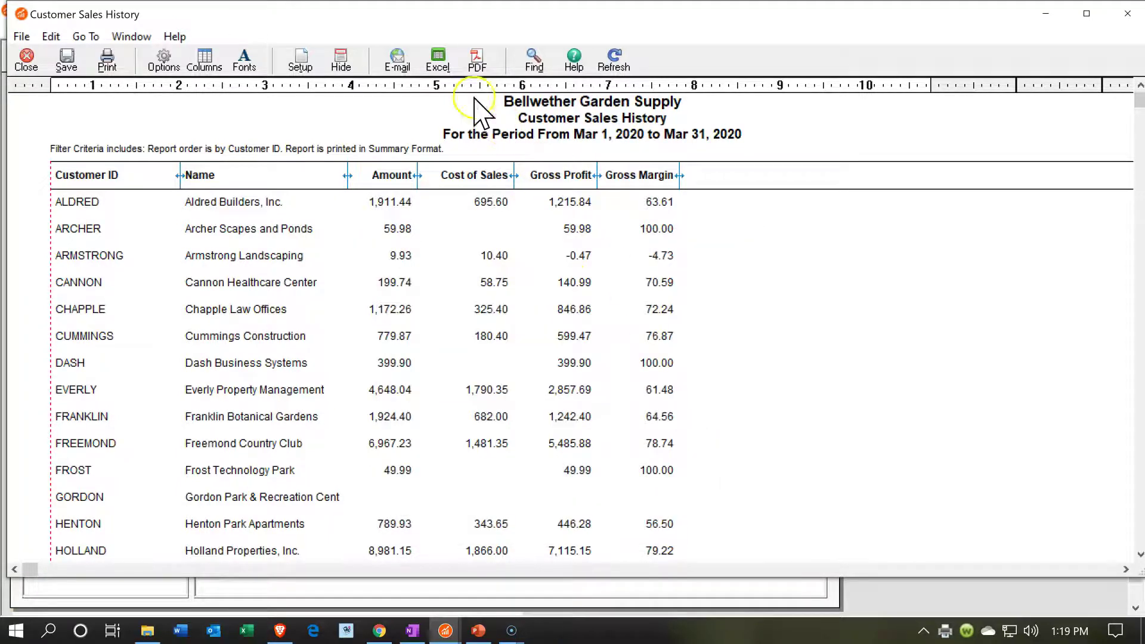
Export the Customer Sales History report to Excel as a new worksheet in the existing Financial Statements.xlsx workbook.
{"action": "left_click", "coordinate": [439, 60]}
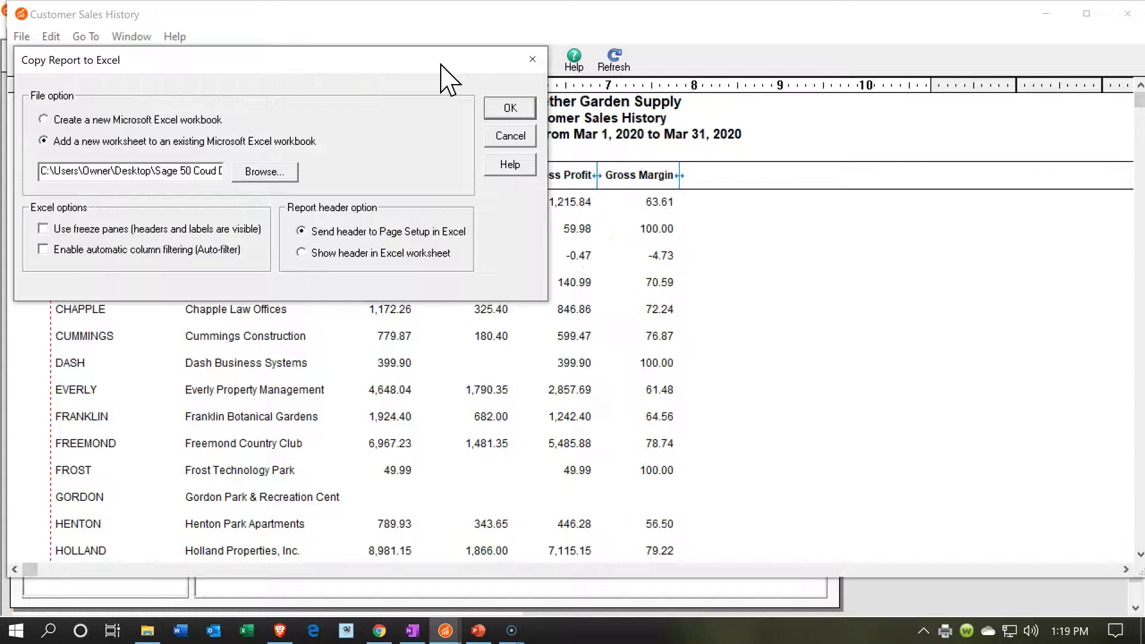
{"action": "left_click", "coordinate": [296, 178]}
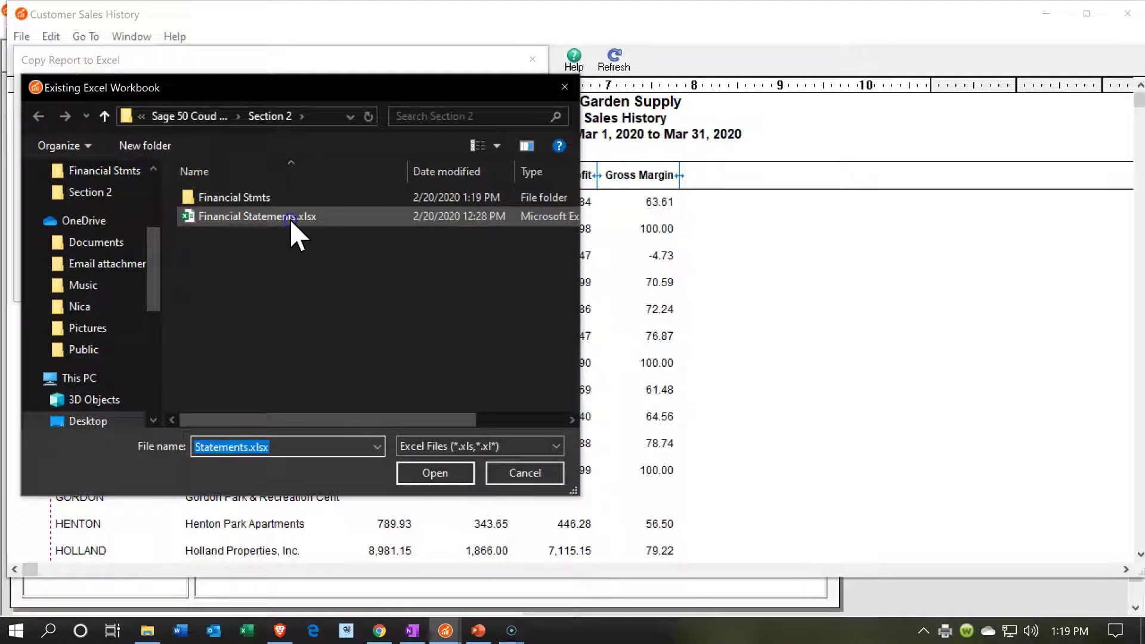
{"action": "double_click", "coordinate": [289, 218]}
{"action": "left_click", "coordinate": [499, 111]}
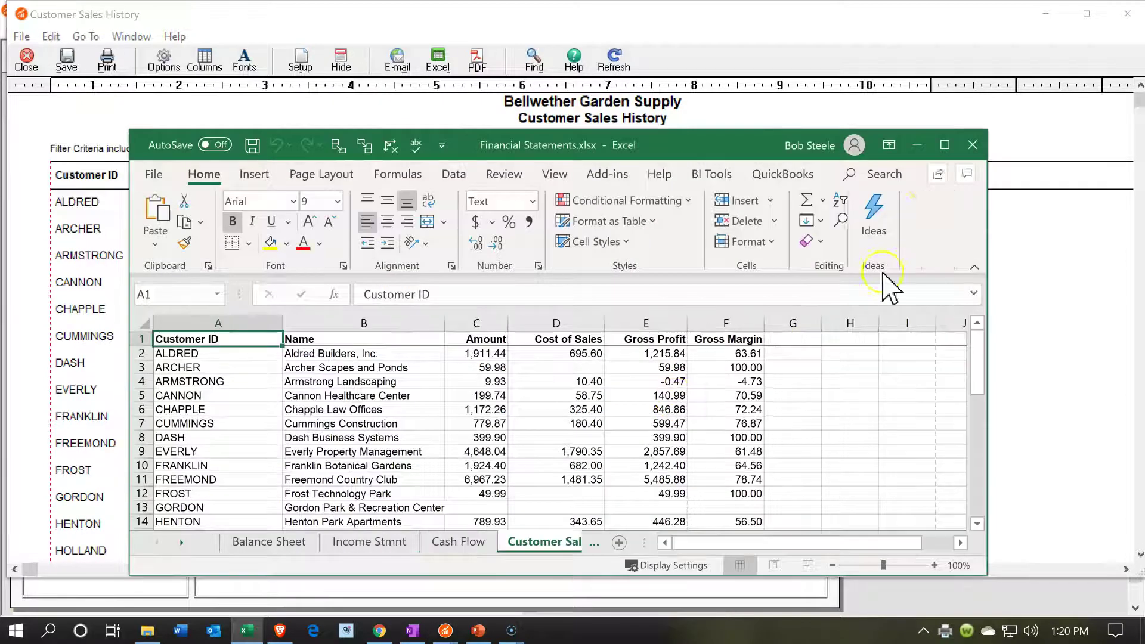
Maximize the Excel workbook and inspect the exported customer names, amounts and cost of sales on the Customer Sales History sheet.
{"action": "left_click", "coordinate": [947, 145]}
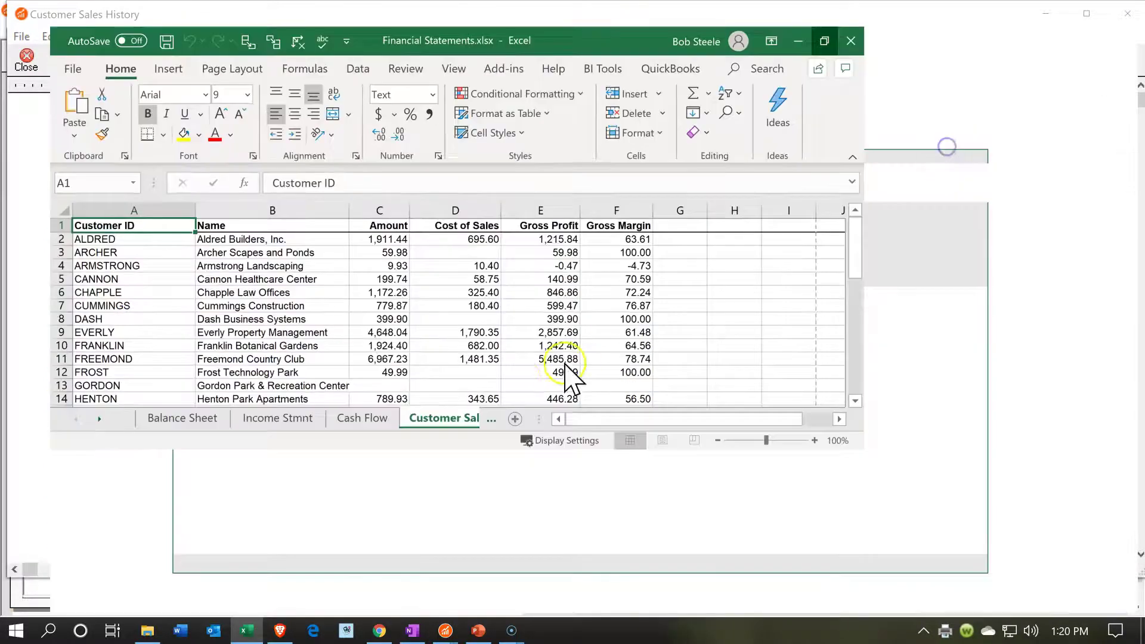
{"action": "left_click", "coordinate": [352, 361]}
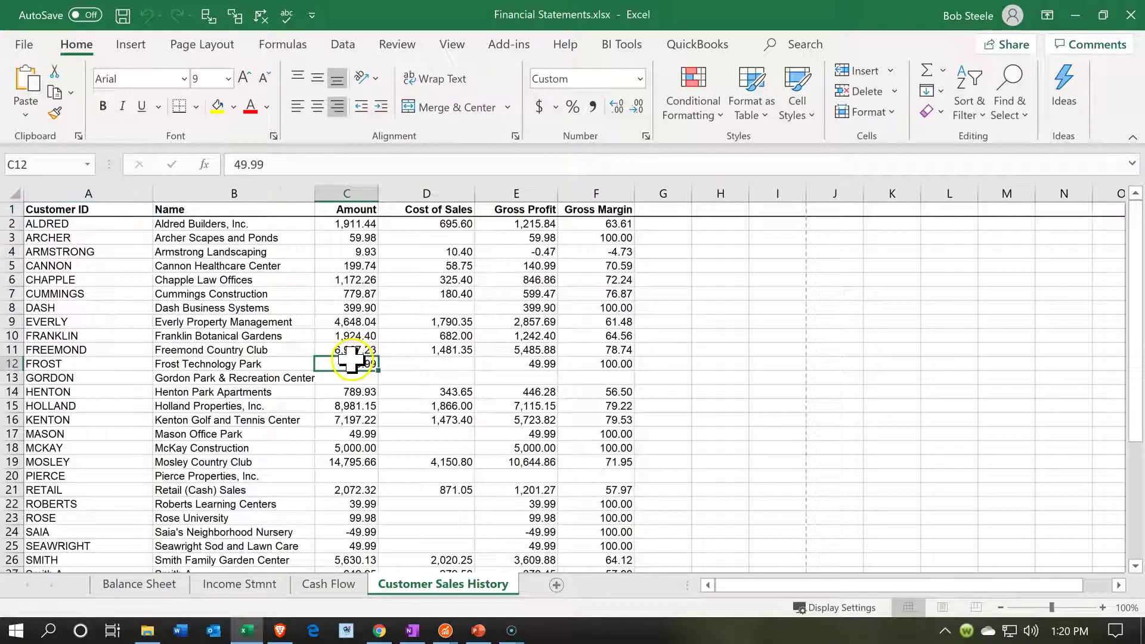
{"action": "left_click", "coordinate": [213, 309]}
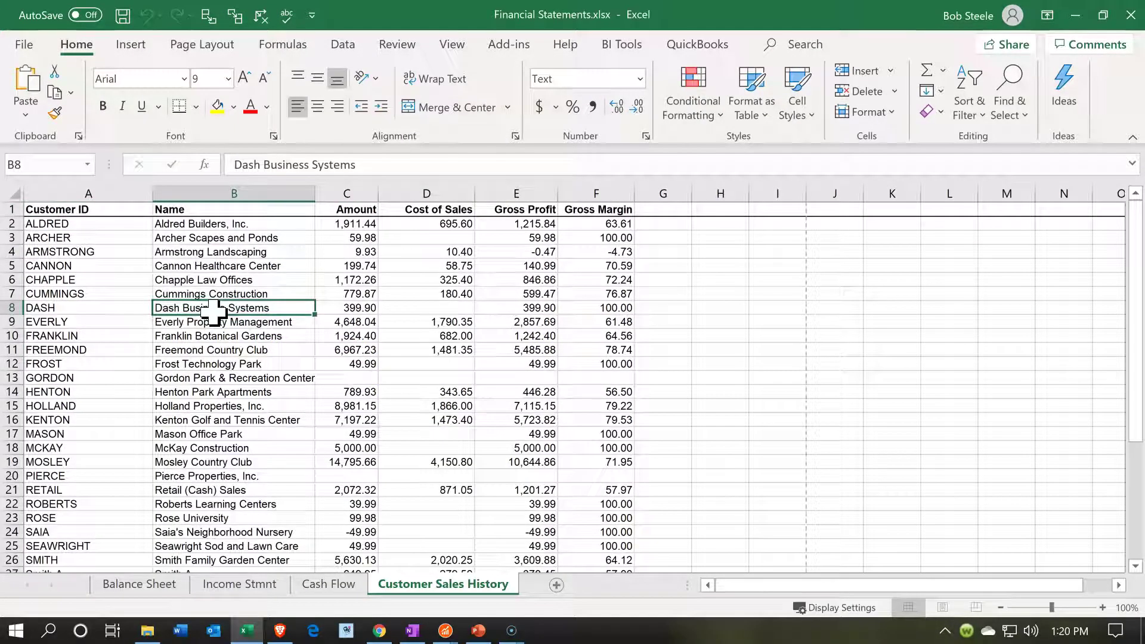
{"action": "left_click", "coordinate": [337, 253]}
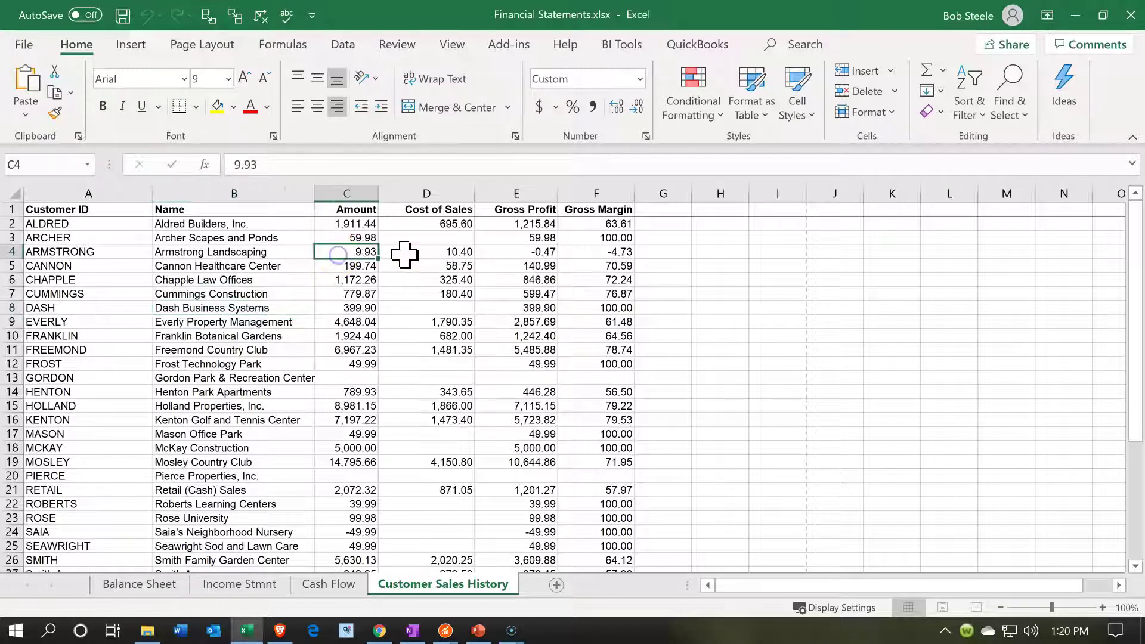
{"action": "left_click", "coordinate": [439, 251]}
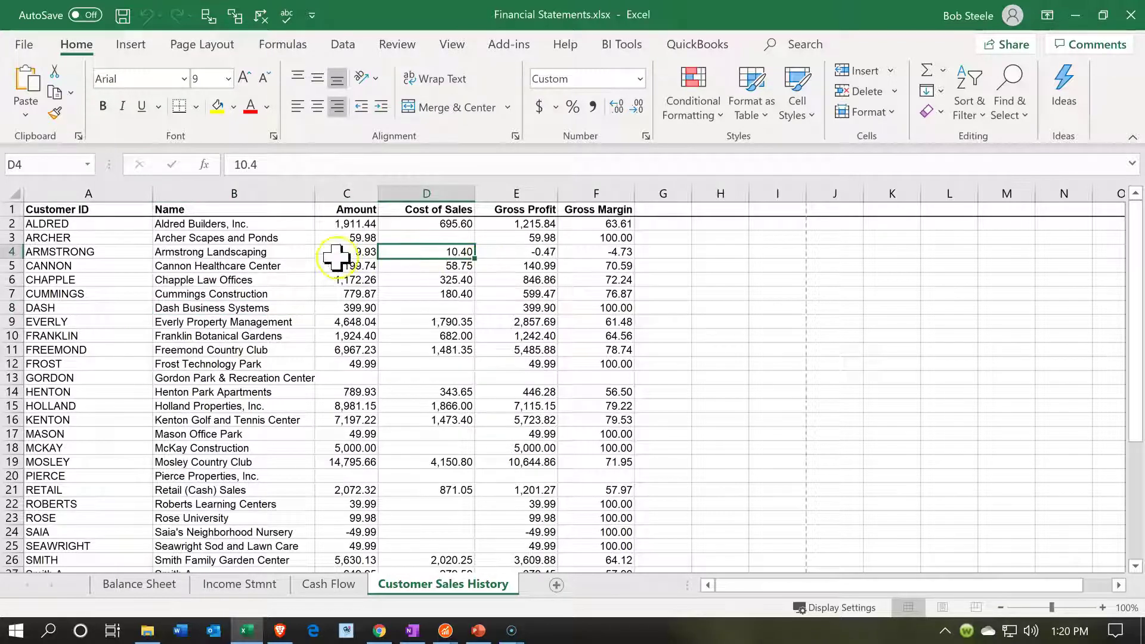
Select the exported customer sales data in A1:F34.
{"action": "left_click_drag", "start_coordinate": [112, 188], "coordinate": [477, 191]}
{"action": "left_click_drag", "start_coordinate": [131, 208], "coordinate": [596, 478]}
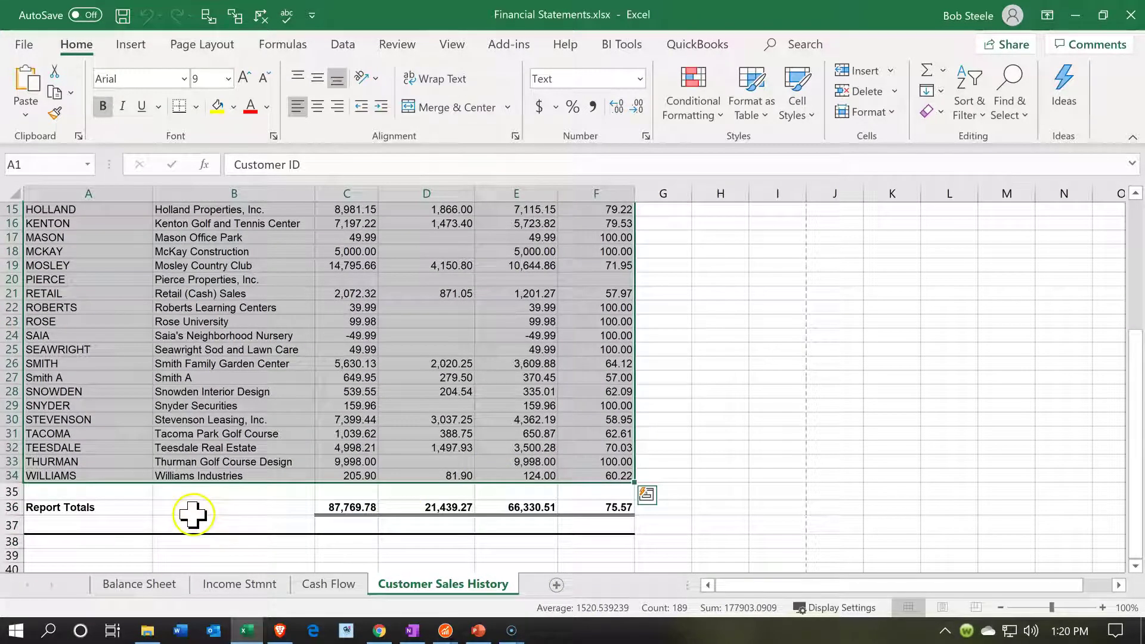
Insert three blank rows at rows 35 to 37, between the customer data and the Report Totals row.
{"action": "left_click", "coordinate": [193, 514]}
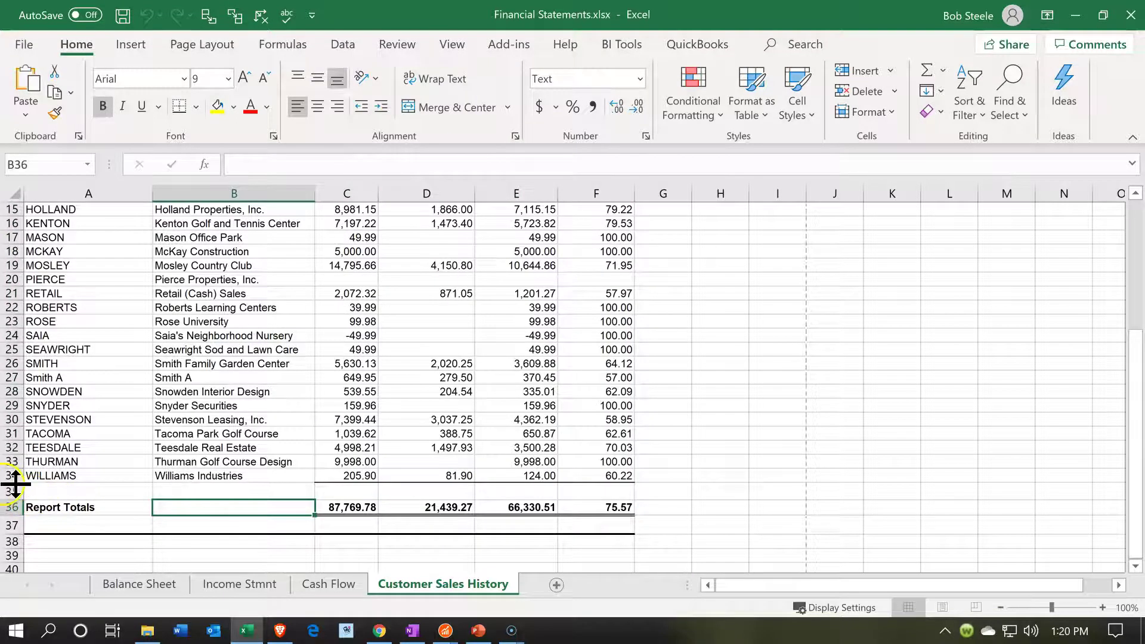
{"action": "left_click_drag", "start_coordinate": [13, 491], "coordinate": [22, 526]}
{"action": "right_click", "coordinate": [173, 488]}
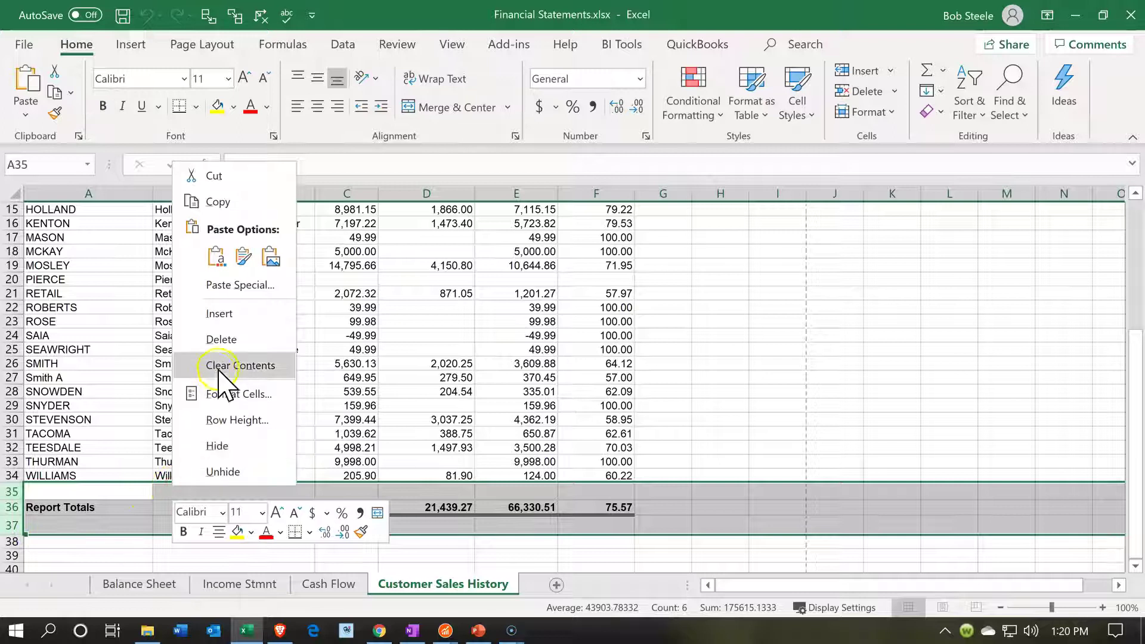
{"action": "left_click", "coordinate": [236, 314]}
Convert the customer data in A1:F34 into a table with headers.
{"action": "left_click_drag", "start_coordinate": [87, 475], "coordinate": [540, 420]}
{"action": "left_click_drag", "start_coordinate": [615, 37], "coordinate": [592, 203]}
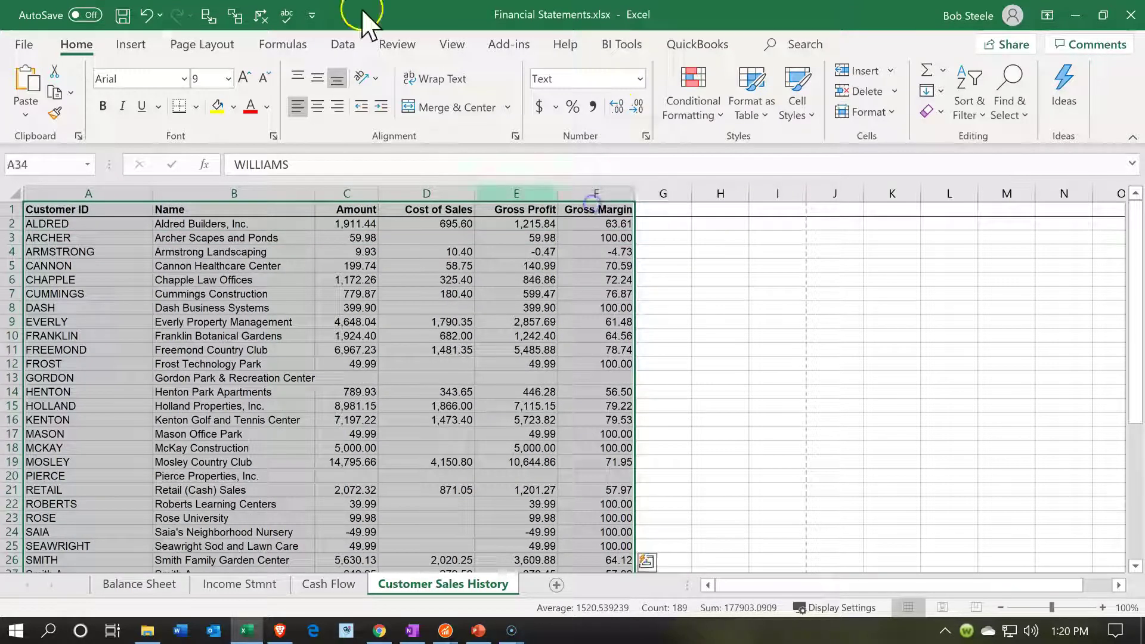
{"action": "left_click", "coordinate": [130, 51]}
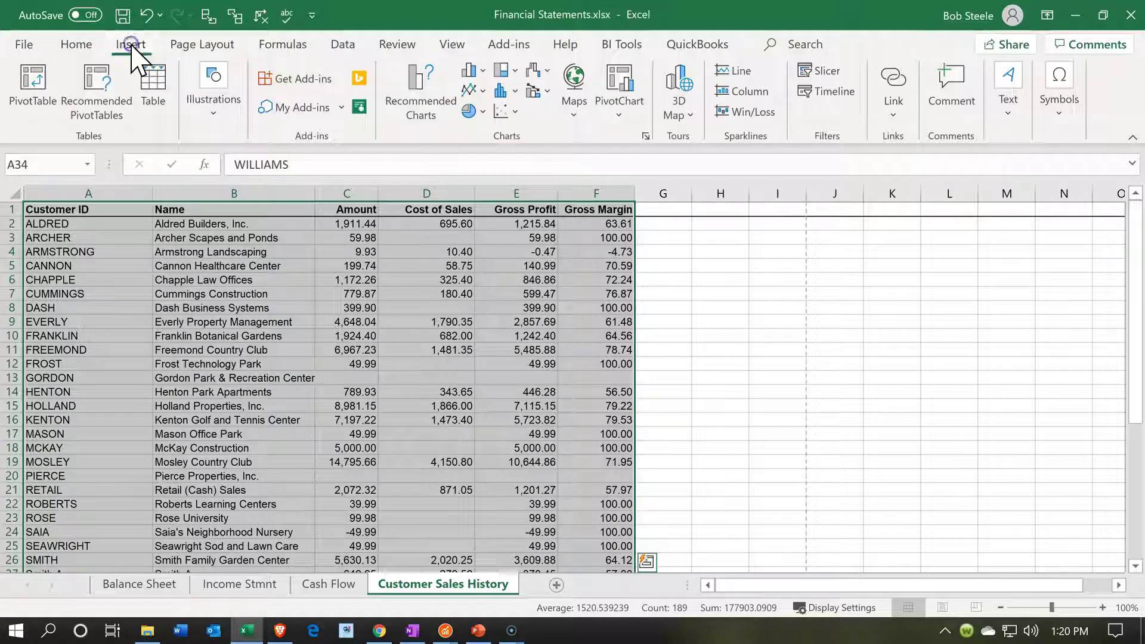
{"action": "left_click", "coordinate": [153, 89]}
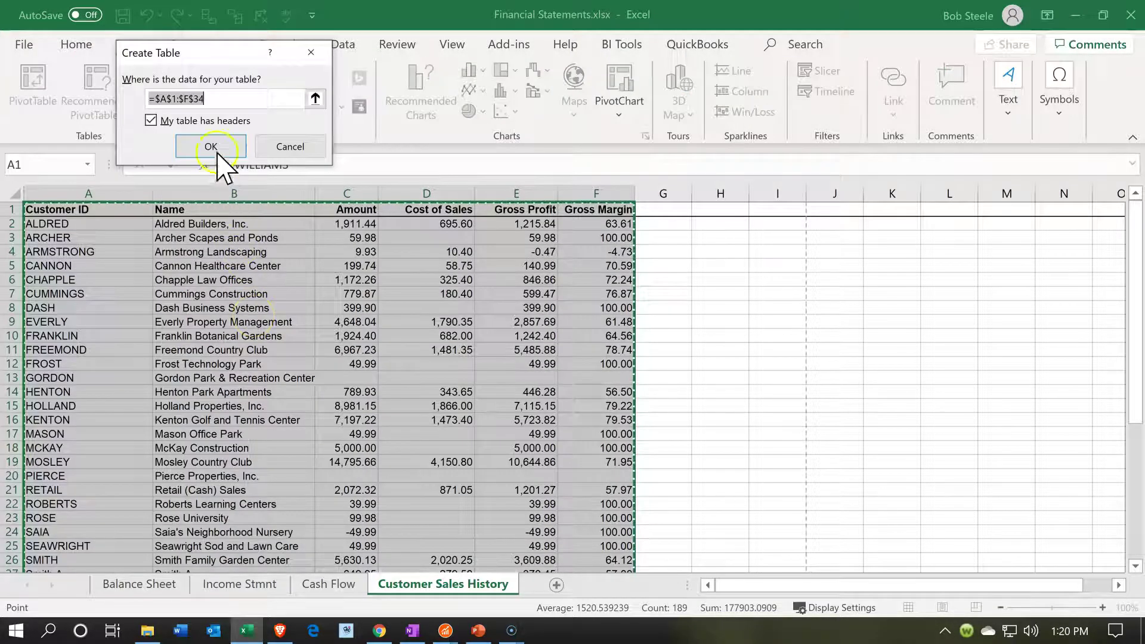
{"action": "scroll", "coordinate": [187, 301], "scroll_direction": "down", "scroll_amount": 6}
{"action": "scroll", "coordinate": [187, 301], "scroll_direction": "down", "scroll_amount": 3}
{"action": "scroll", "coordinate": [205, 248], "scroll_direction": "up", "scroll_amount": 5}
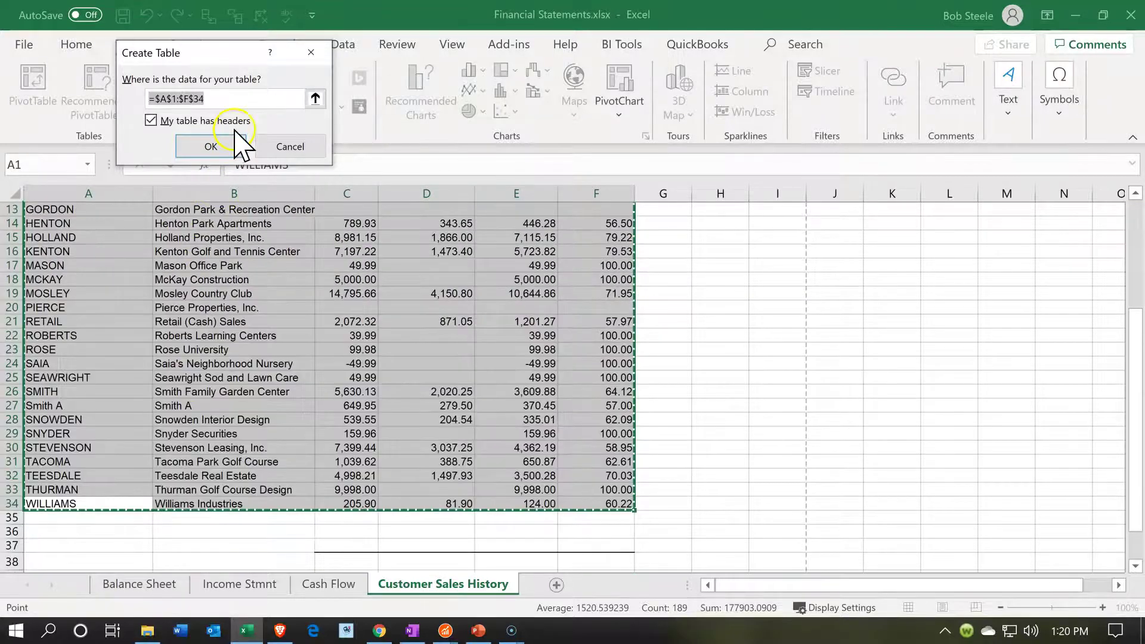
{"action": "left_click", "coordinate": [213, 148]}
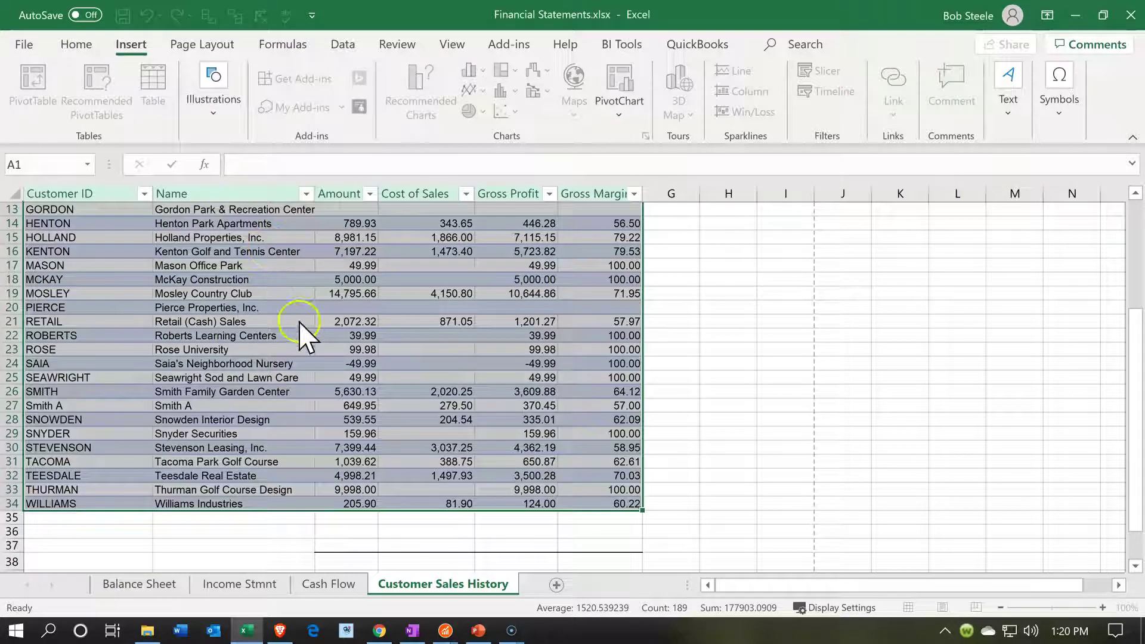
Sort the customer table by Amount from smallest to largest.
{"action": "scroll", "coordinate": [298, 322], "scroll_direction": "up", "scroll_amount": 4}
{"action": "left_click", "coordinate": [298, 322]}
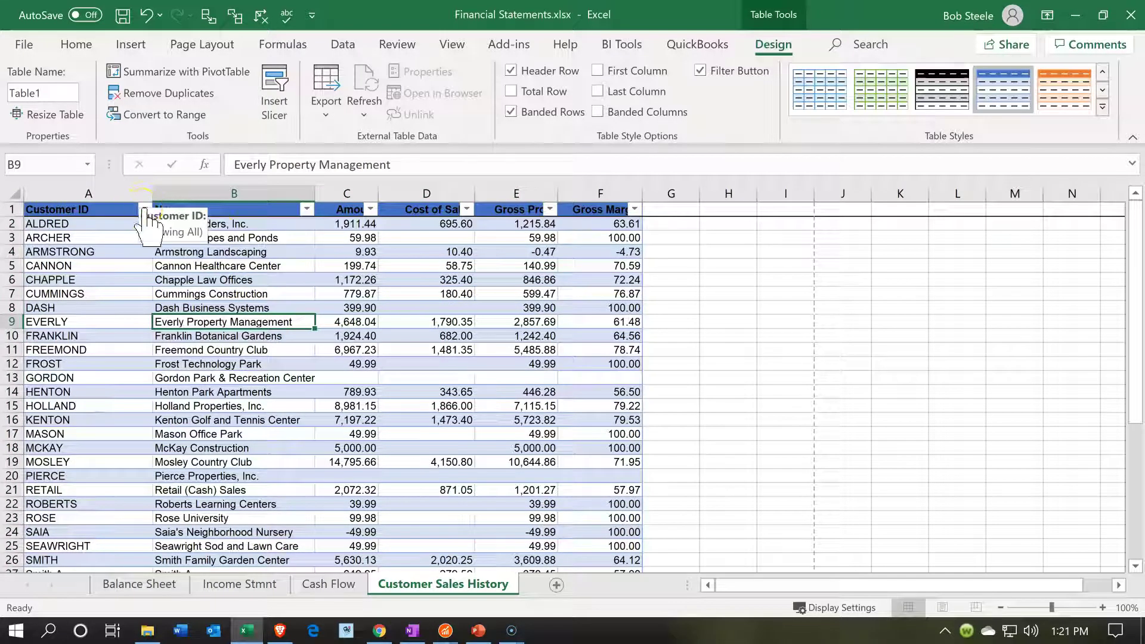
{"action": "left_click", "coordinate": [377, 208]}
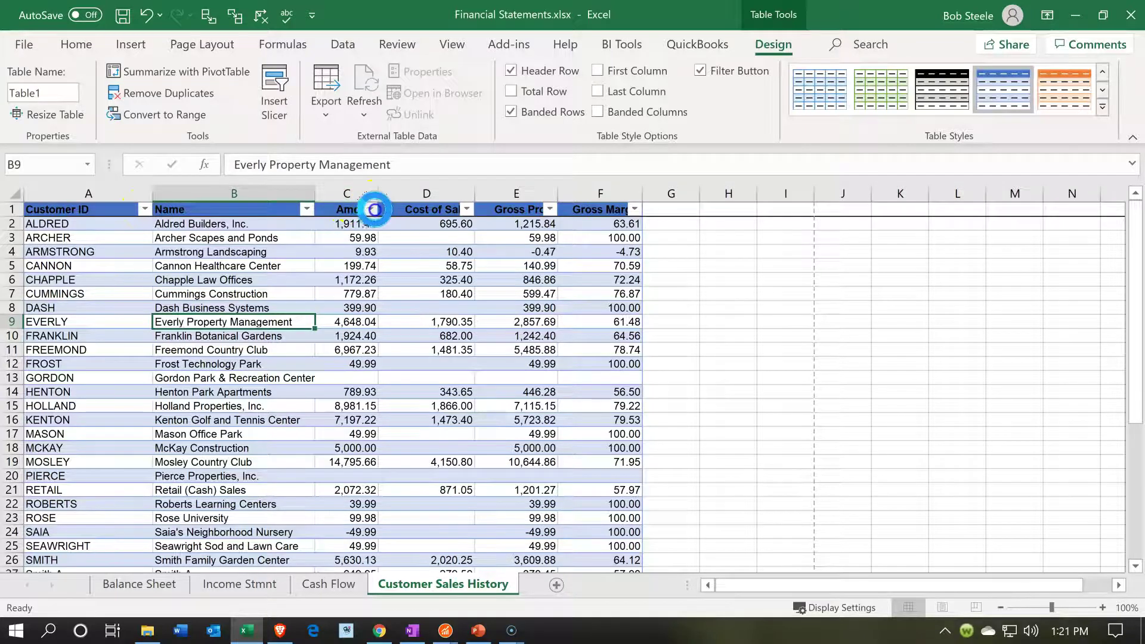
{"action": "left_click", "coordinate": [306, 187]}
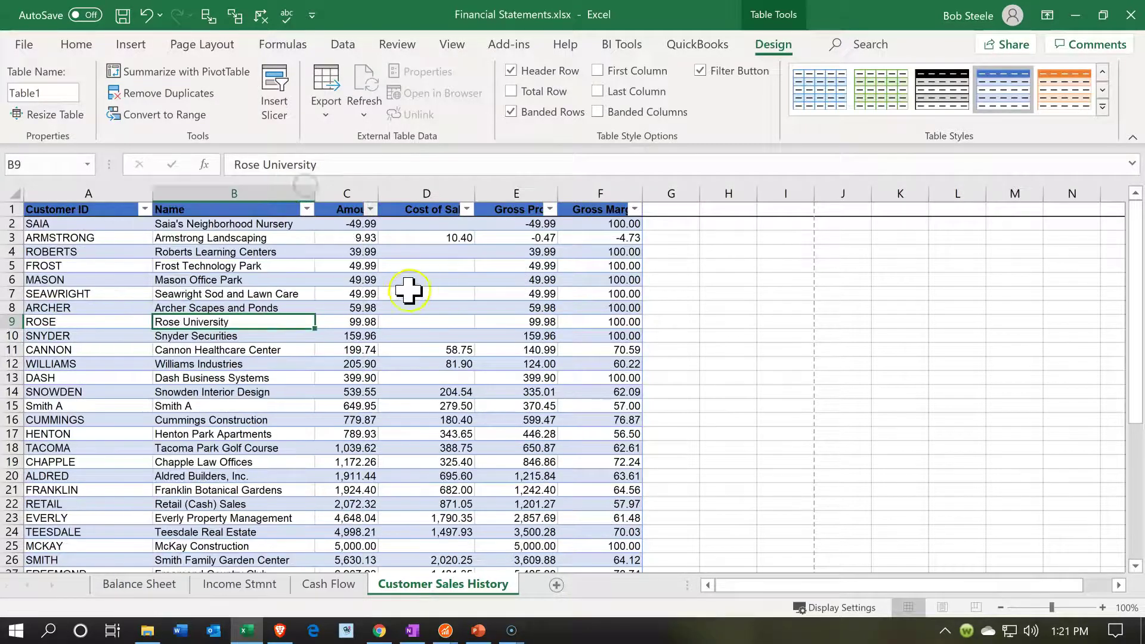
Sort the customer table by Amount from largest to smallest and review the sorted rows.
{"action": "left_click", "coordinate": [375, 209]}
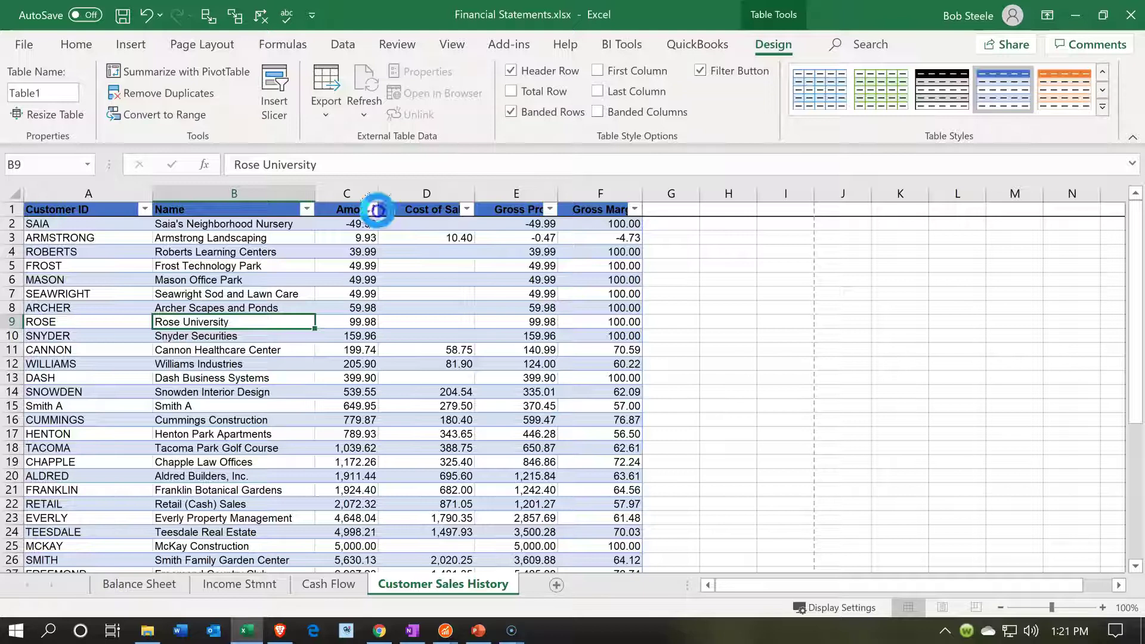
{"action": "left_click", "coordinate": [294, 213]}
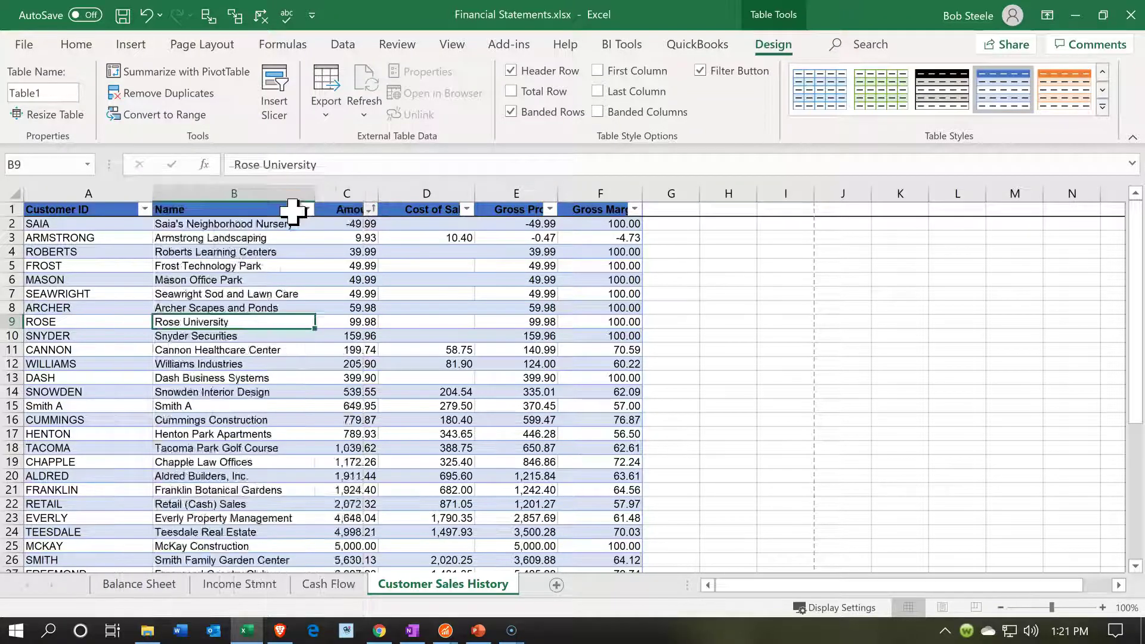
{"action": "scroll", "coordinate": [352, 287], "scroll_direction": "down", "scroll_amount": 1}
{"action": "scroll", "coordinate": [355, 288], "scroll_direction": "down", "scroll_amount": 4}
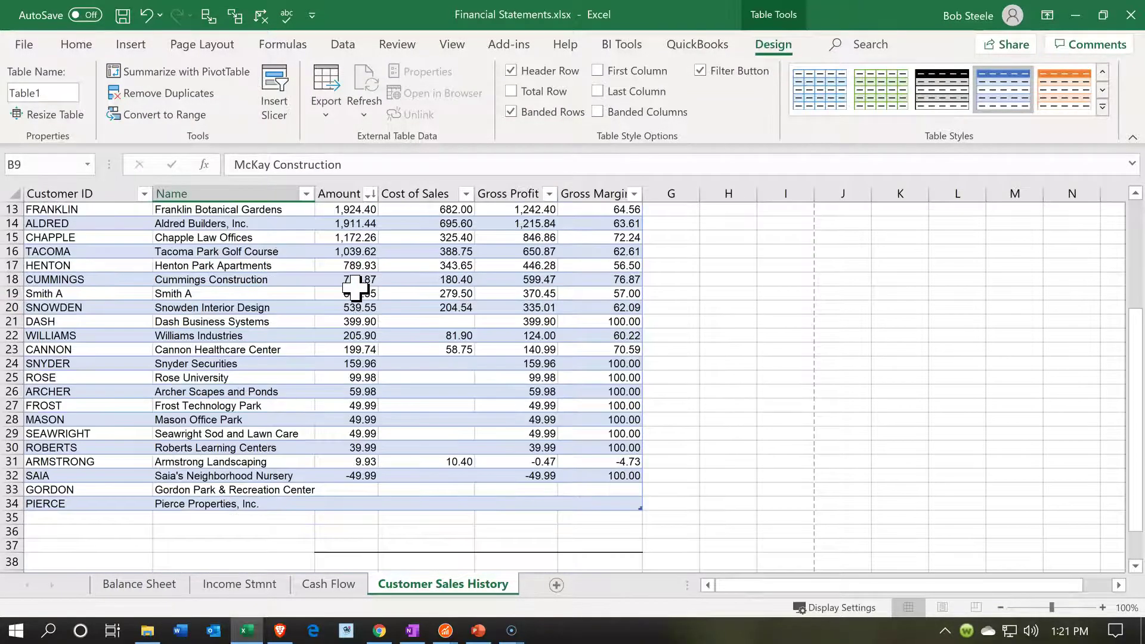
{"action": "scroll", "coordinate": [356, 290], "scroll_direction": "up", "scroll_amount": 4}
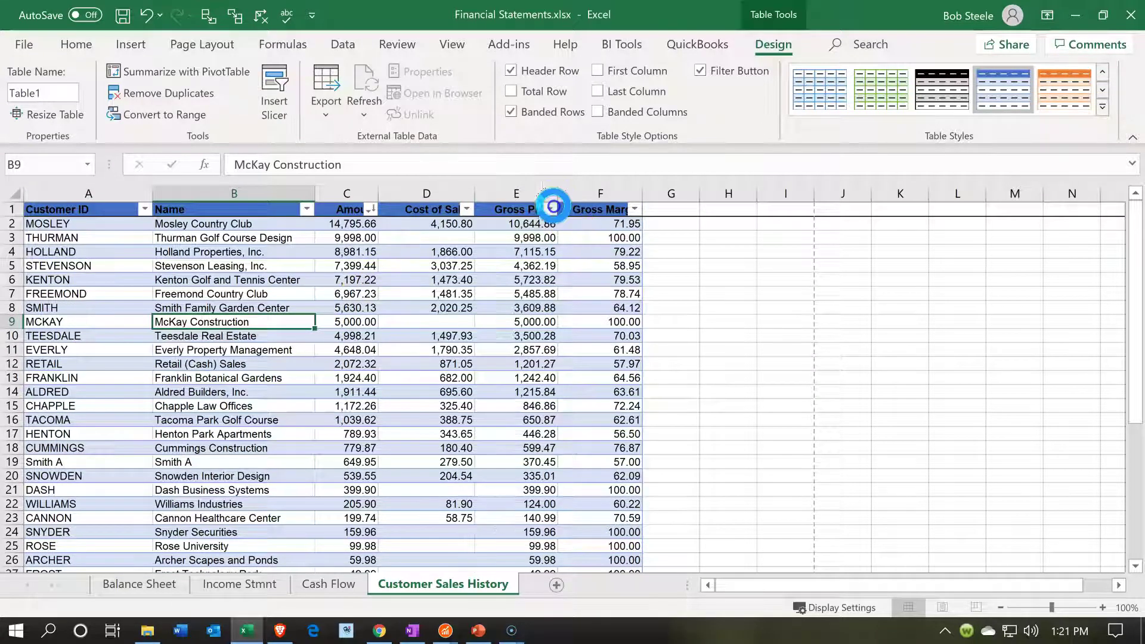
Sort the customer table by Gross Profit from largest to smallest.
{"action": "left_click", "coordinate": [550, 209]}
{"action": "left_click", "coordinate": [477, 209]}
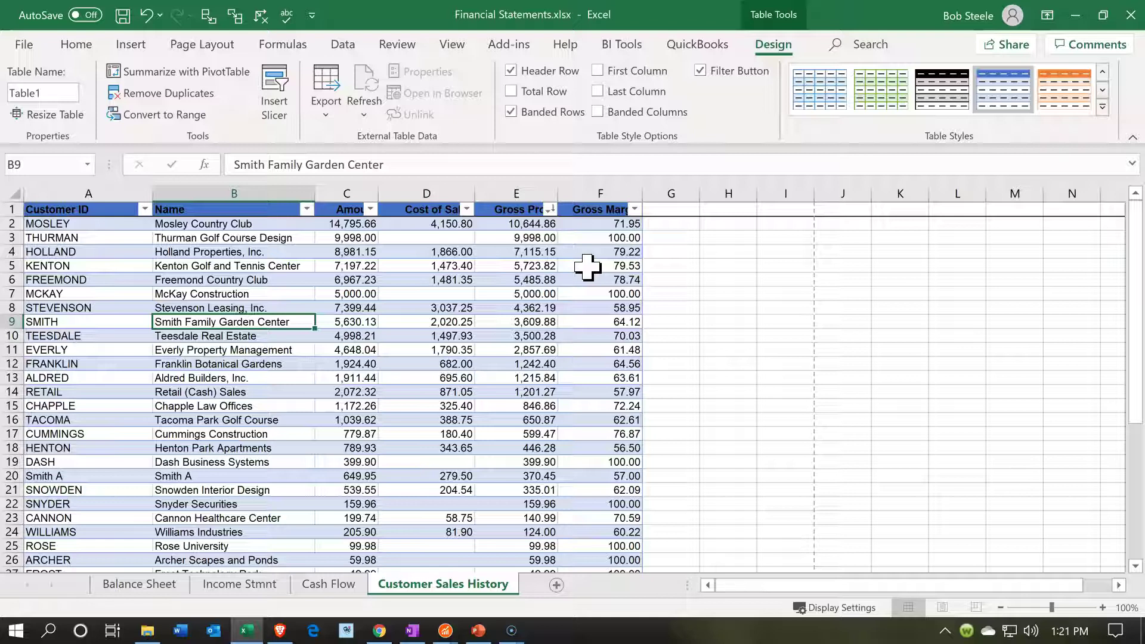
{"action": "left_click", "coordinate": [535, 308]}
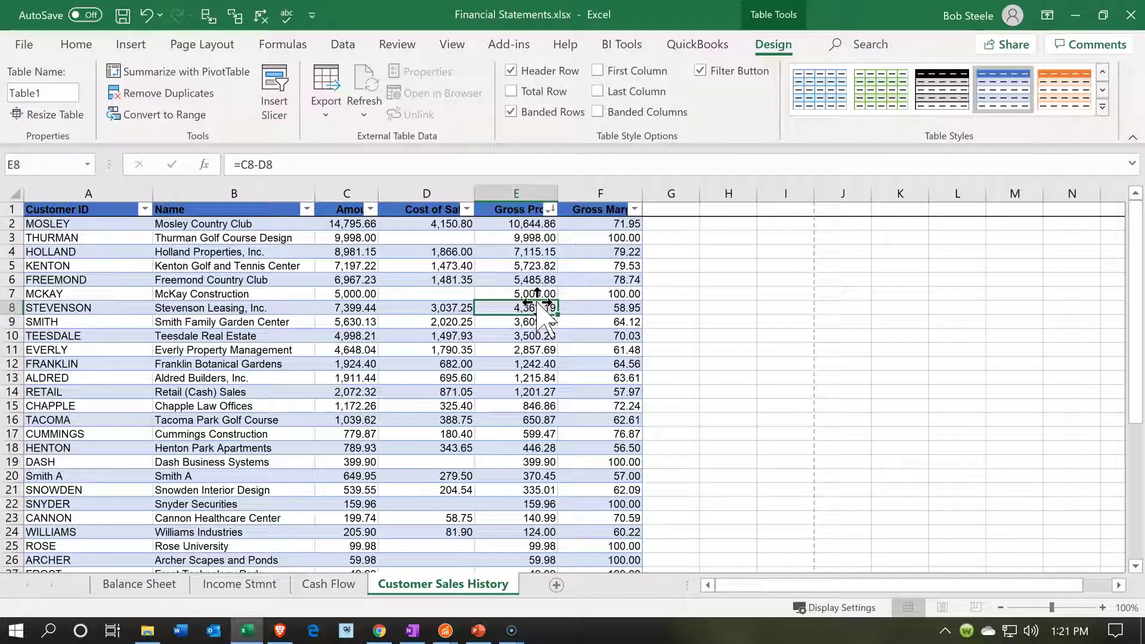
Check the sheet's report header in Page Layout view and return to Normal view.
{"action": "left_click", "coordinate": [945, 606]}
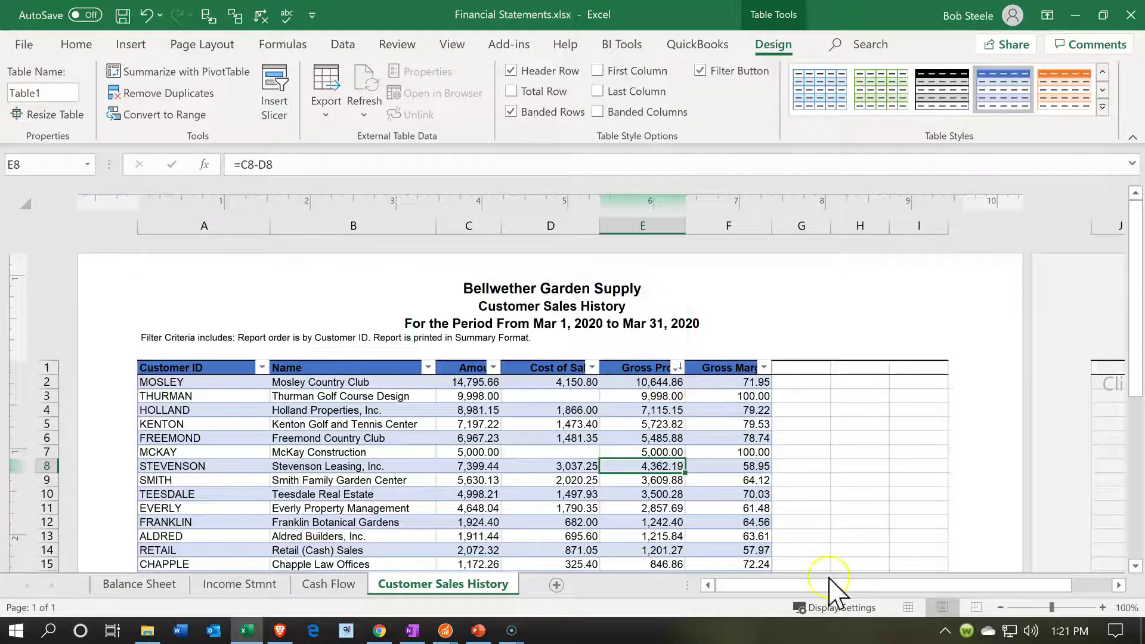
{"action": "left_click", "coordinate": [909, 607]}
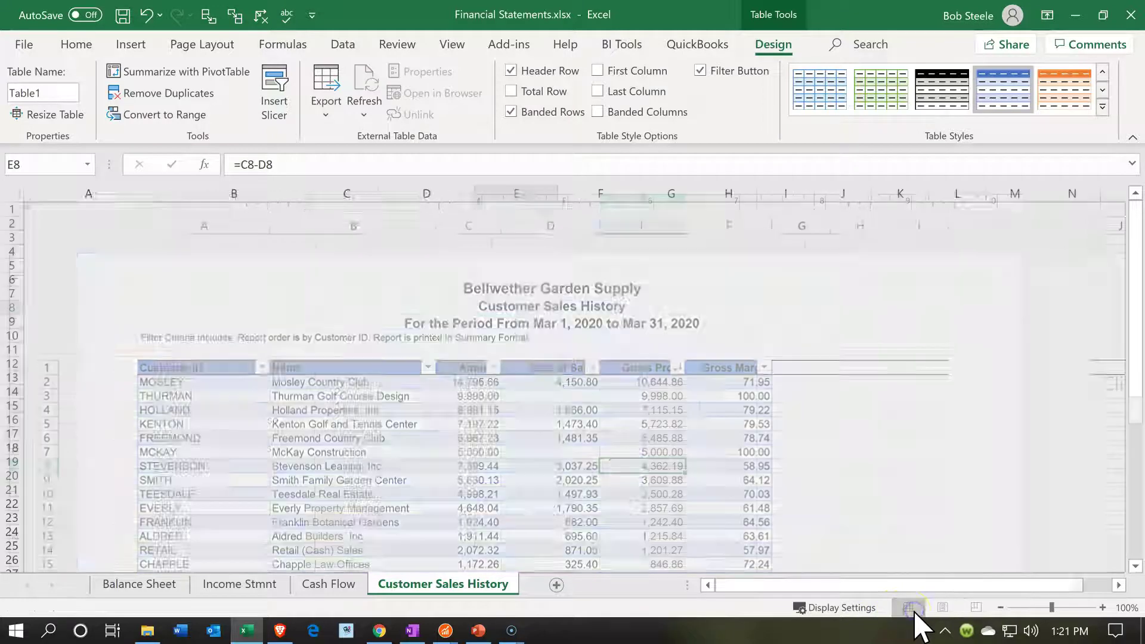
{"action": "left_click", "coordinate": [332, 463]}
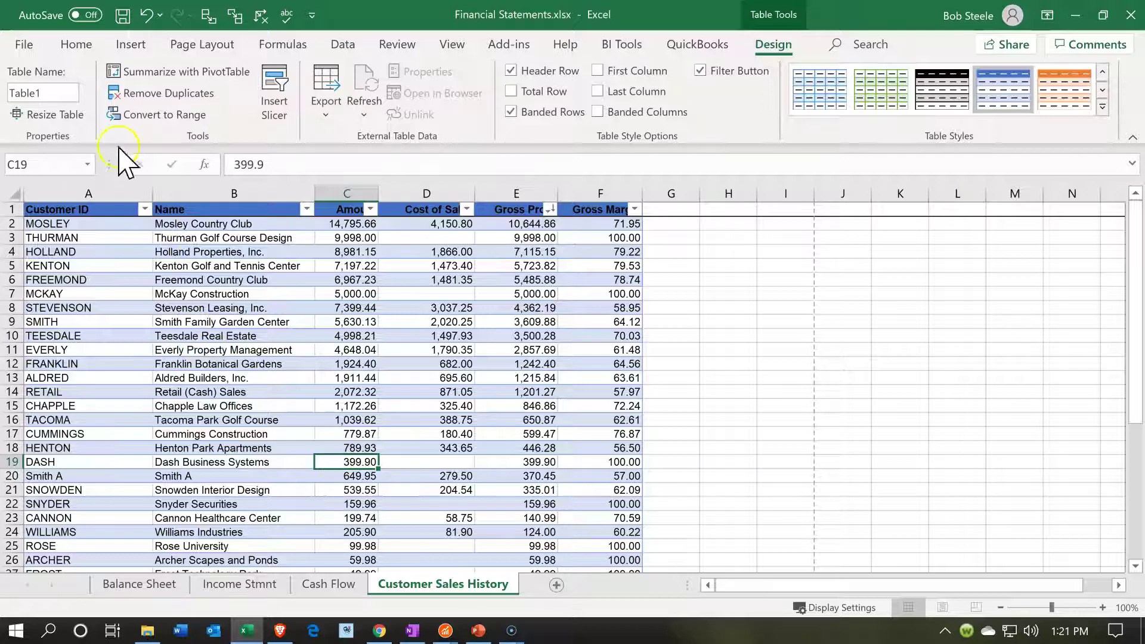
Set the print scope to Print Entire Workbook and preview the pages through to the Customer Sales History.
{"action": "left_click", "coordinate": [24, 45]}
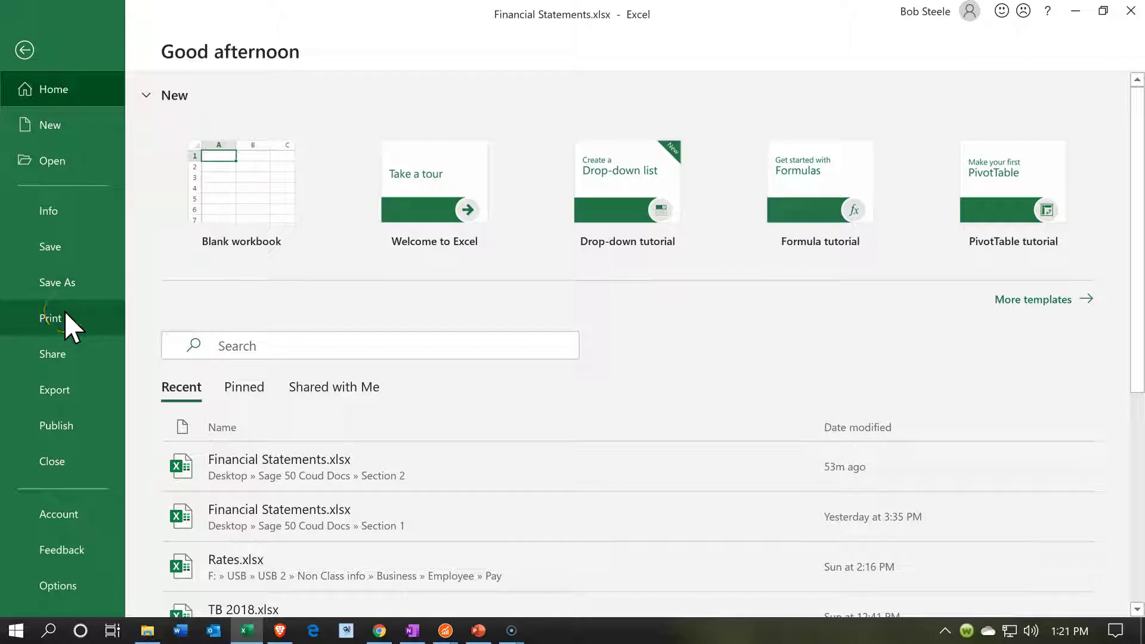
{"action": "left_click", "coordinate": [50, 318]}
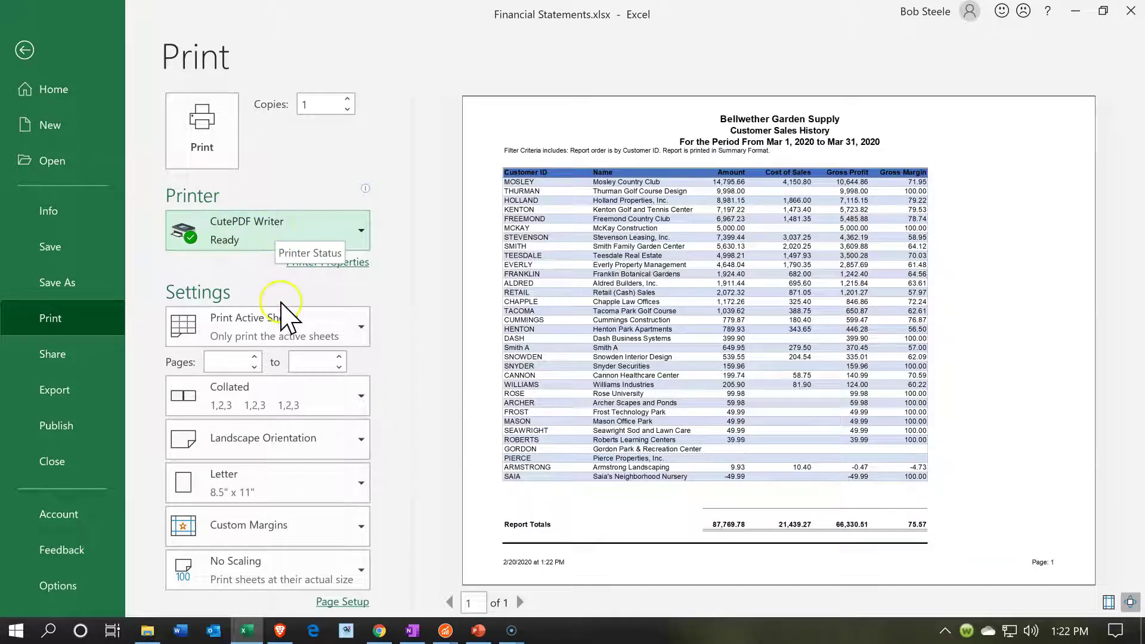
{"action": "left_click", "coordinate": [306, 325]}
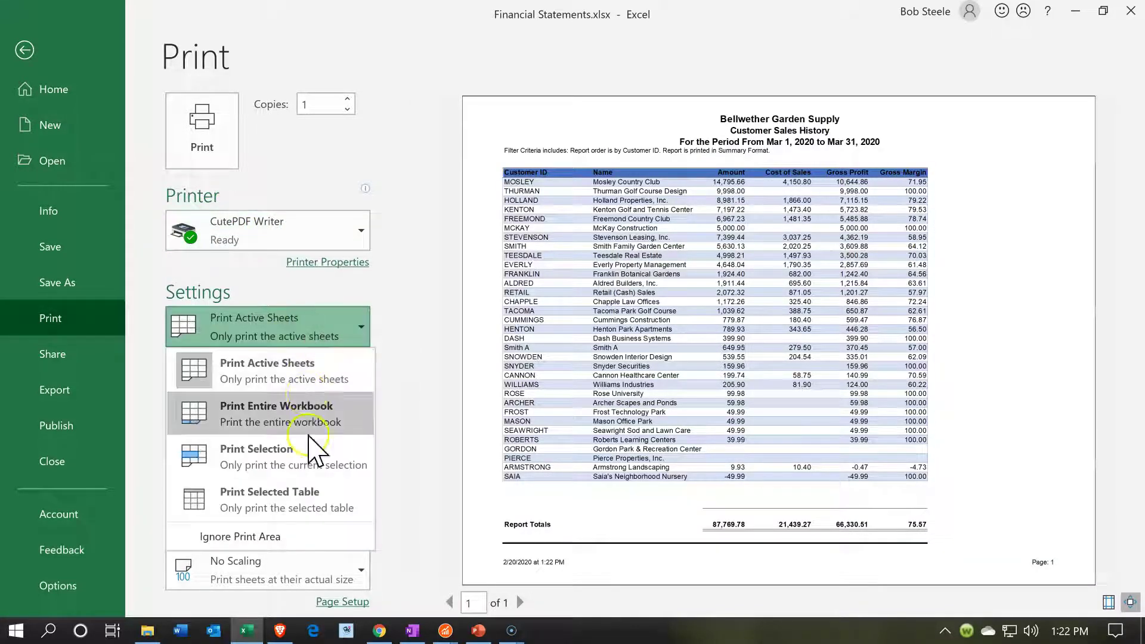
{"action": "left_click", "coordinate": [300, 425]}
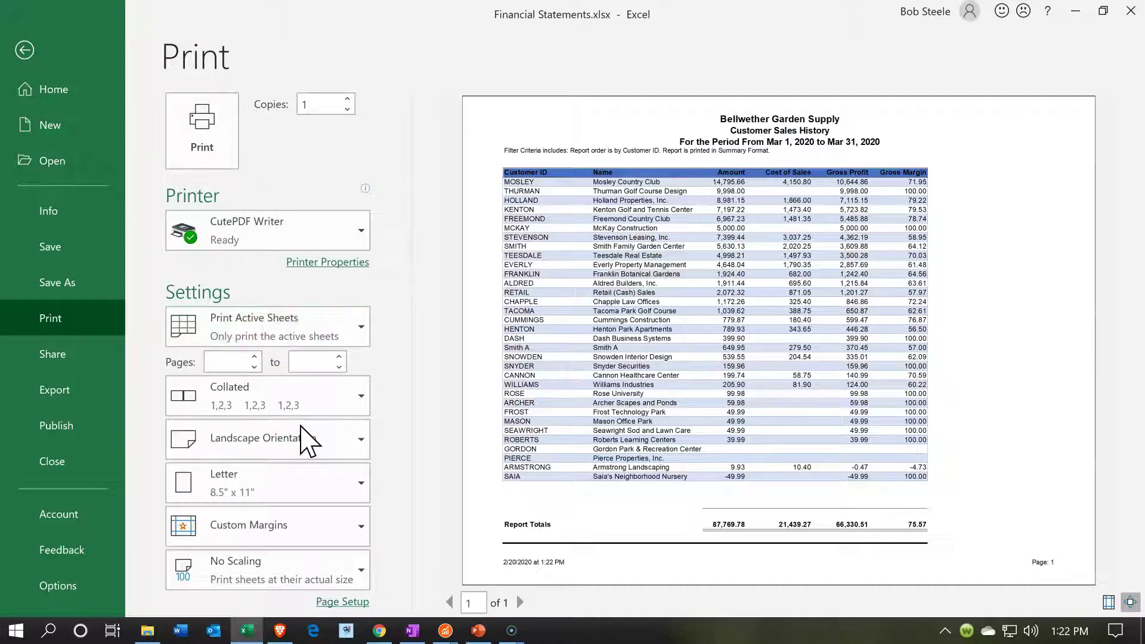
{"action": "left_click", "coordinate": [699, 342]}
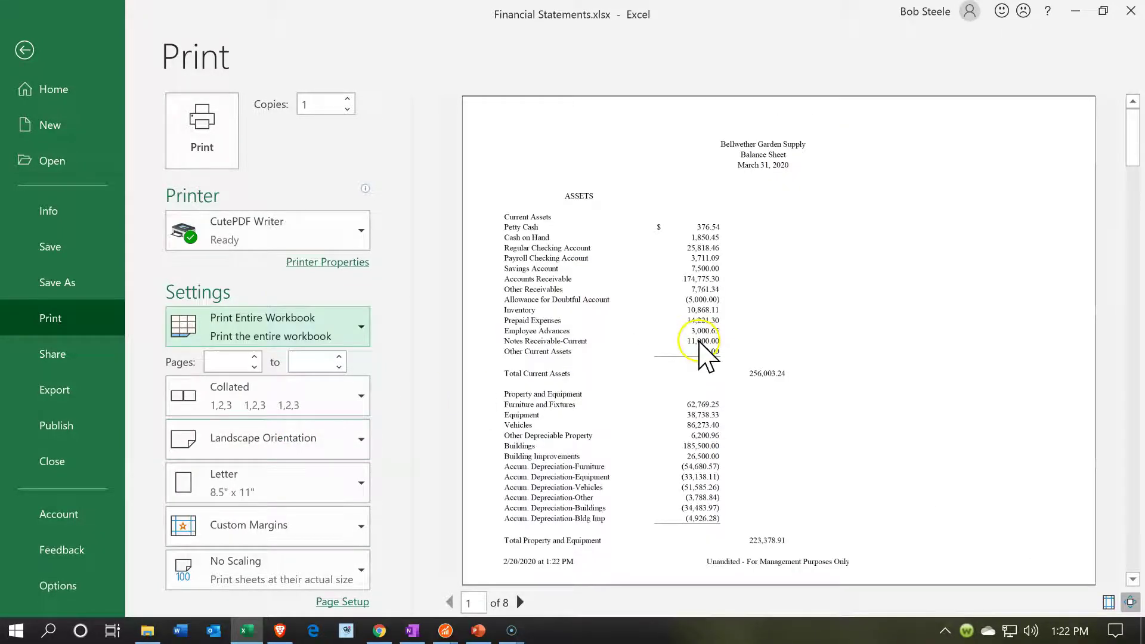
{"action": "scroll", "coordinate": [700, 341], "scroll_direction": "down", "scroll_amount": 3}
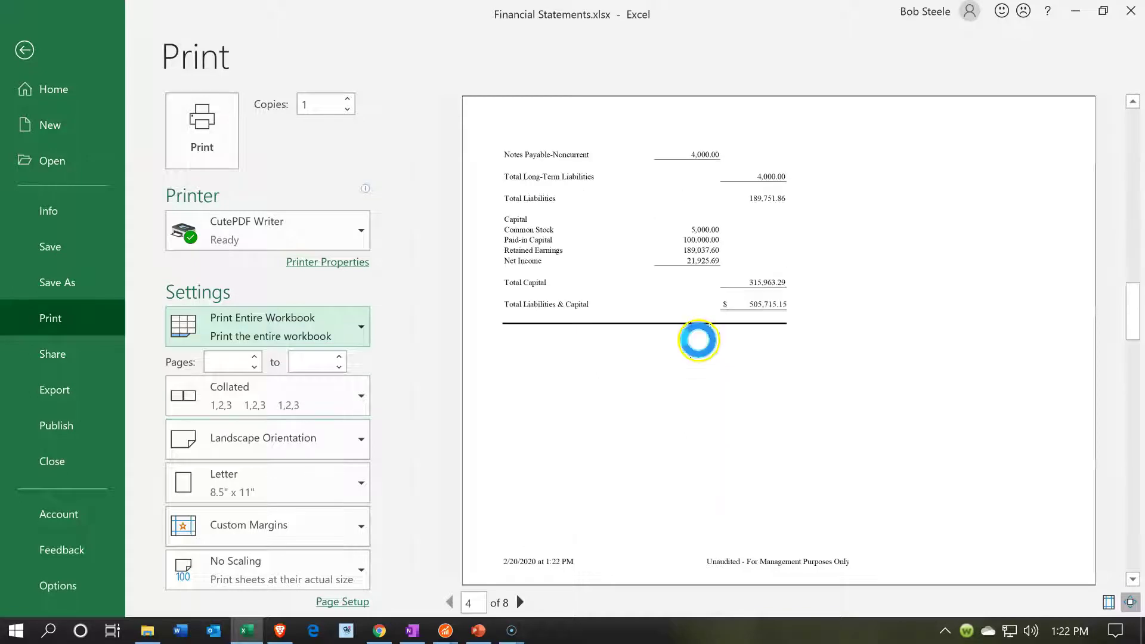
{"action": "scroll", "coordinate": [699, 341], "scroll_direction": "down", "scroll_amount": 2}
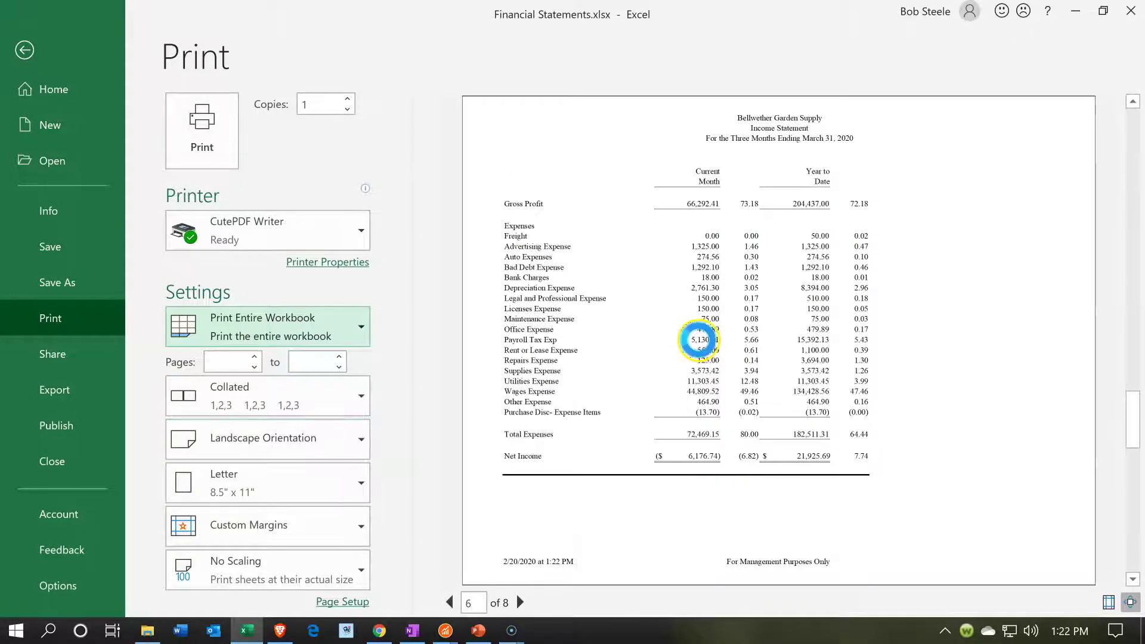
{"action": "scroll", "coordinate": [699, 341], "scroll_direction": "down", "scroll_amount": 2}
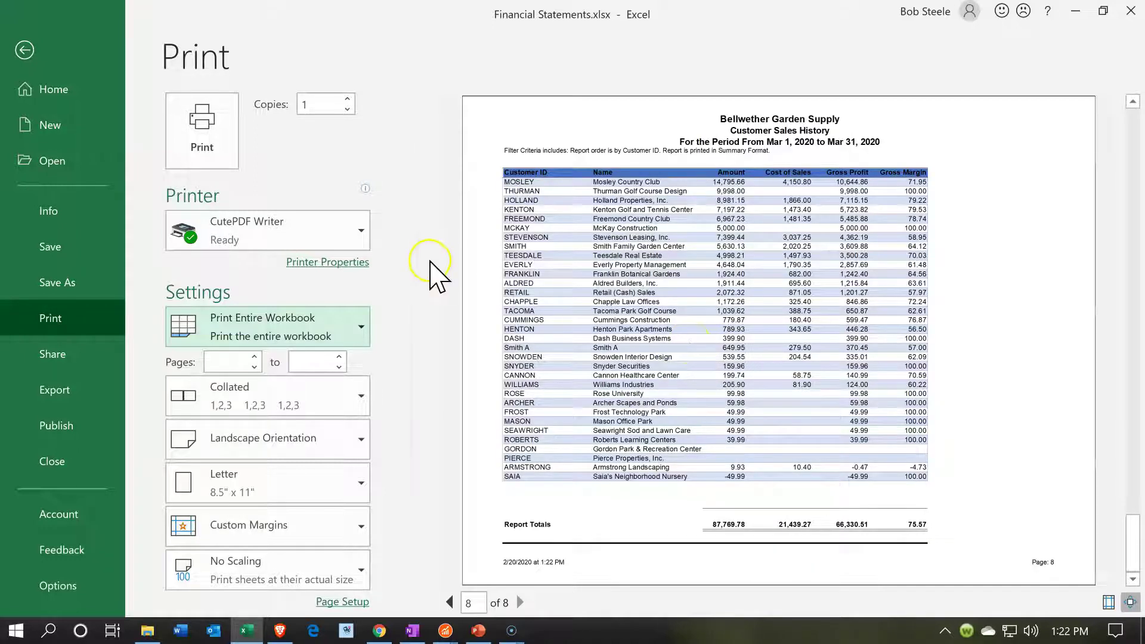
Print the workbook with CutePDF Writer and save it as Financial Statements.pdf in the Section 2 folder, replacing the existing file.
{"action": "left_click", "coordinate": [214, 137]}
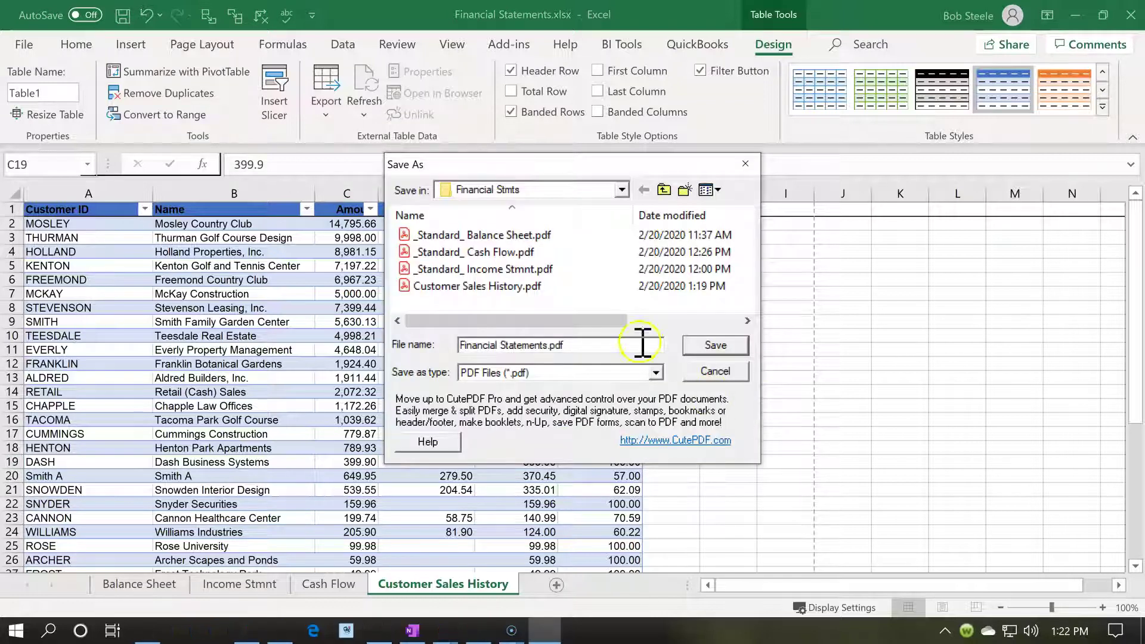
{"action": "left_click", "coordinate": [628, 188]}
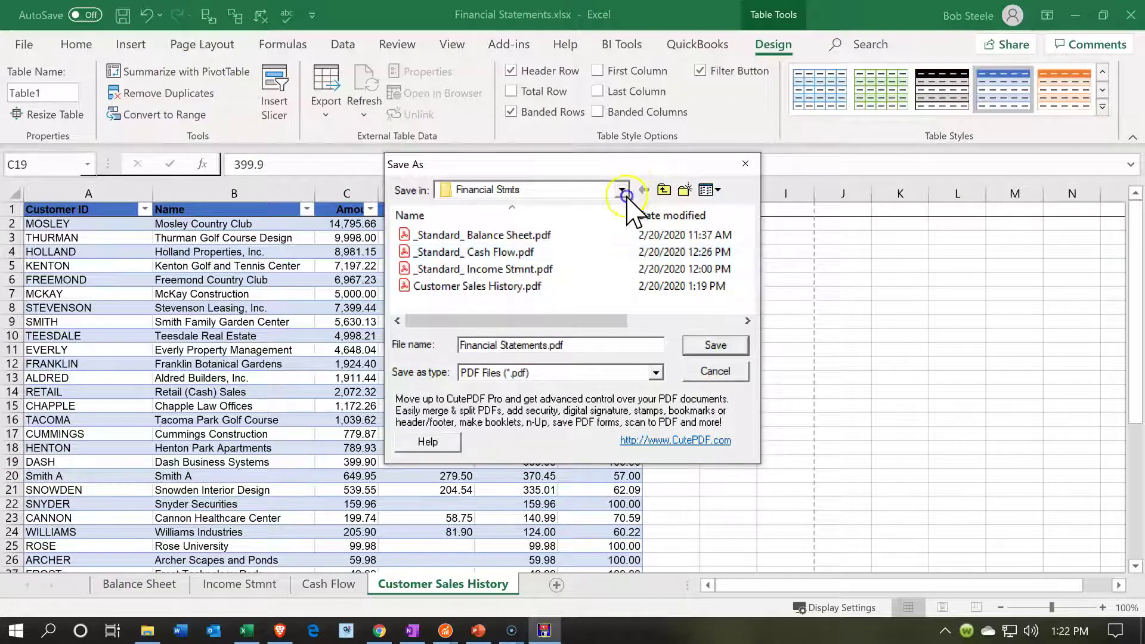
{"action": "left_click", "coordinate": [623, 193]}
{"action": "left_click", "coordinate": [624, 193]}
{"action": "left_click", "coordinate": [625, 193]}
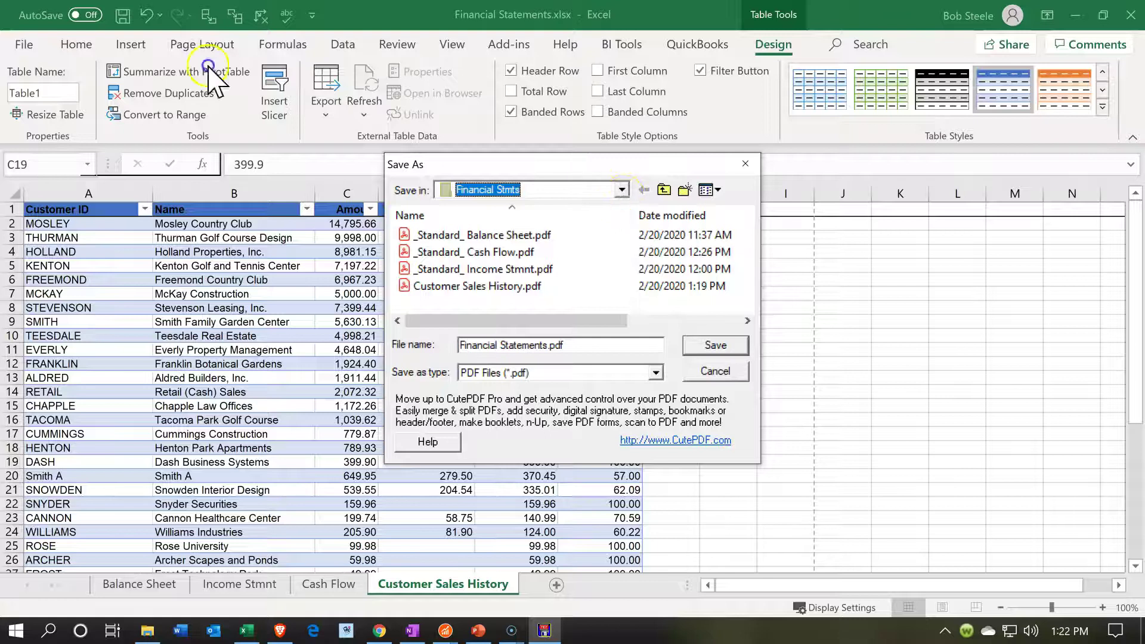
{"action": "left_click", "coordinate": [622, 190]}
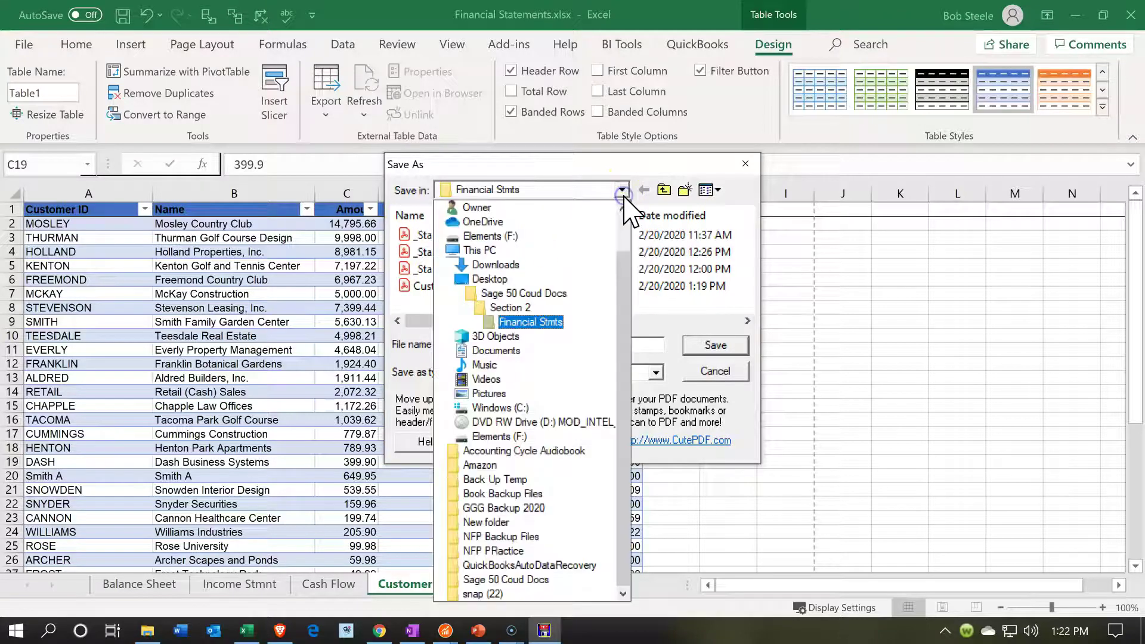
{"action": "left_click", "coordinate": [534, 296]}
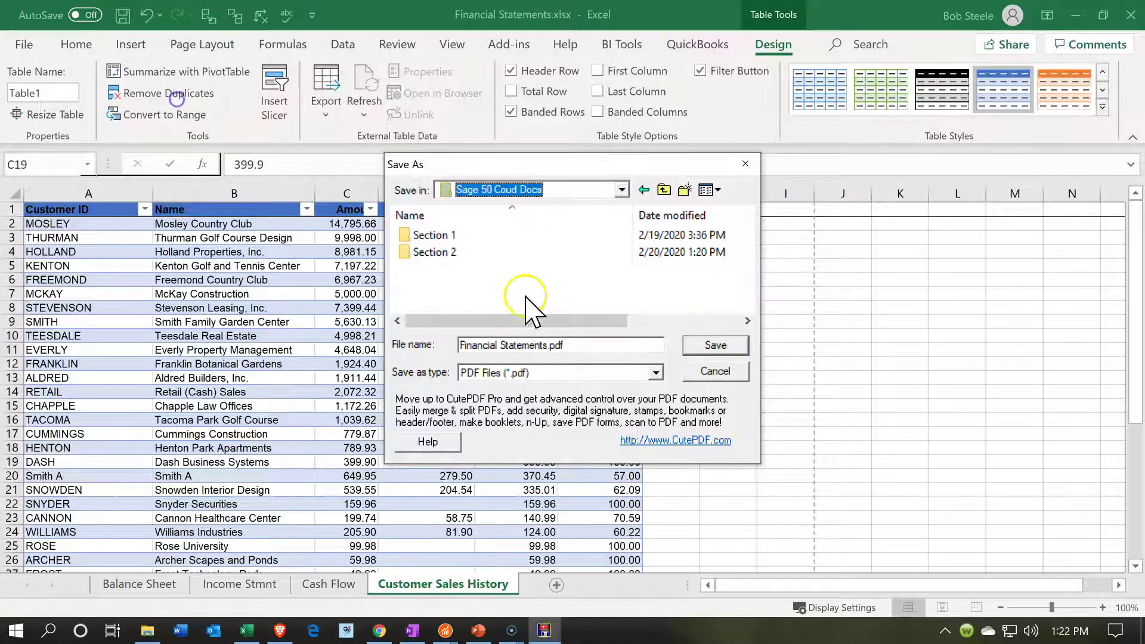
{"action": "double_click", "coordinate": [481, 255]}
{"action": "left_click", "coordinate": [480, 255]}
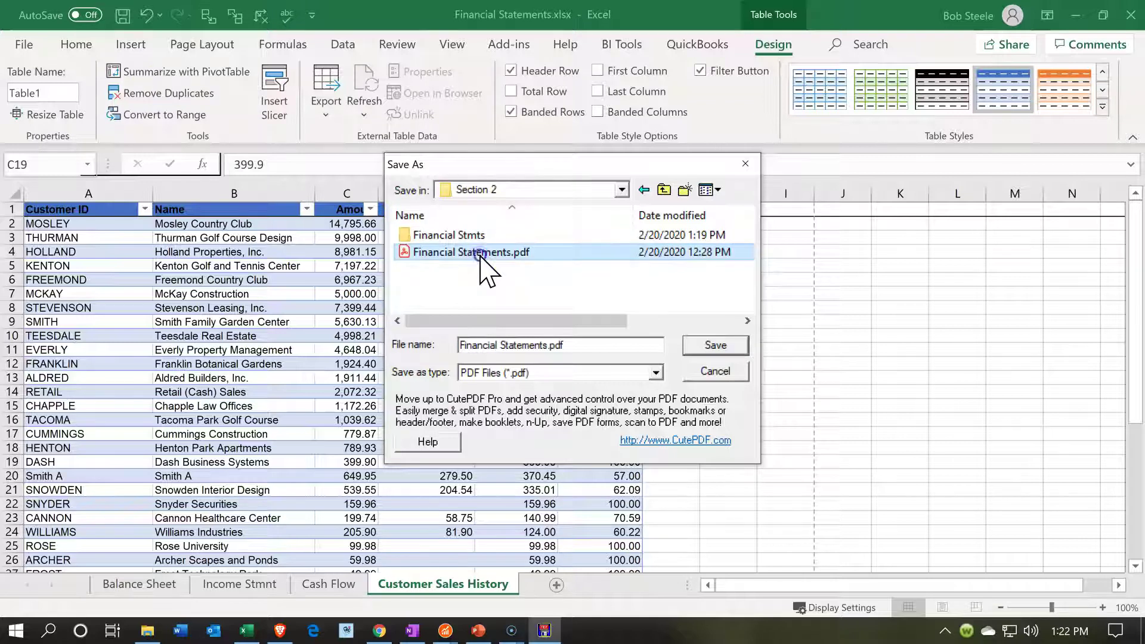
{"action": "left_click", "coordinate": [711, 357]}
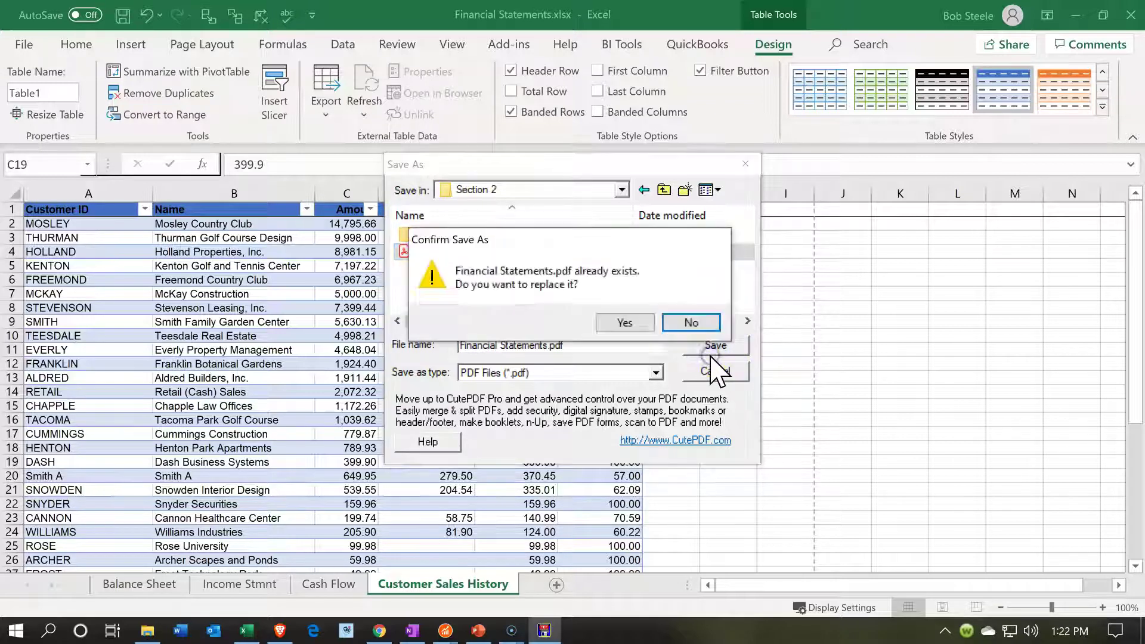
{"action": "left_click", "coordinate": [625, 324]}
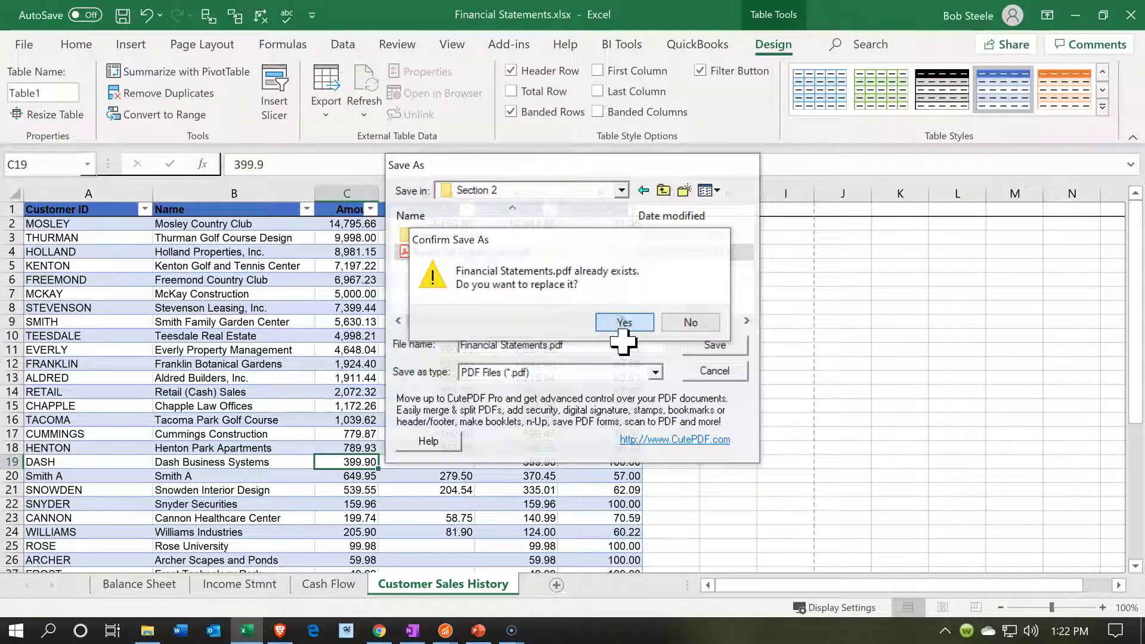
Save the changes to the Financial Statements workbook and close Excel.
{"action": "left_click", "coordinate": [1132, 15]}
{"action": "left_click", "coordinate": [485, 354]}
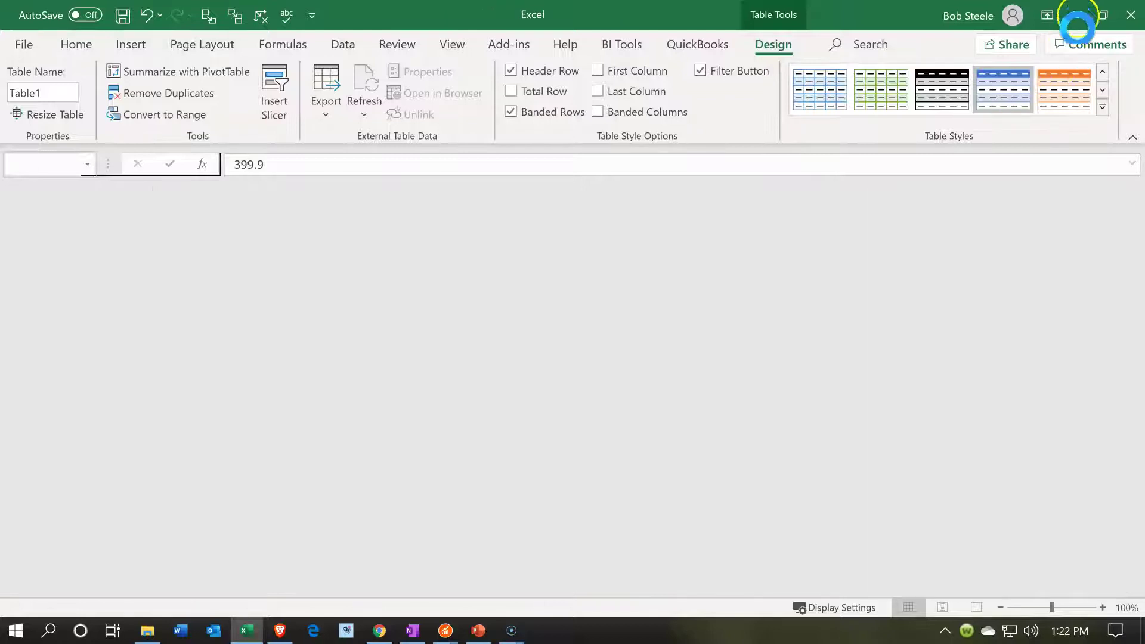
{"action": "left_click", "coordinate": [1080, 24]}
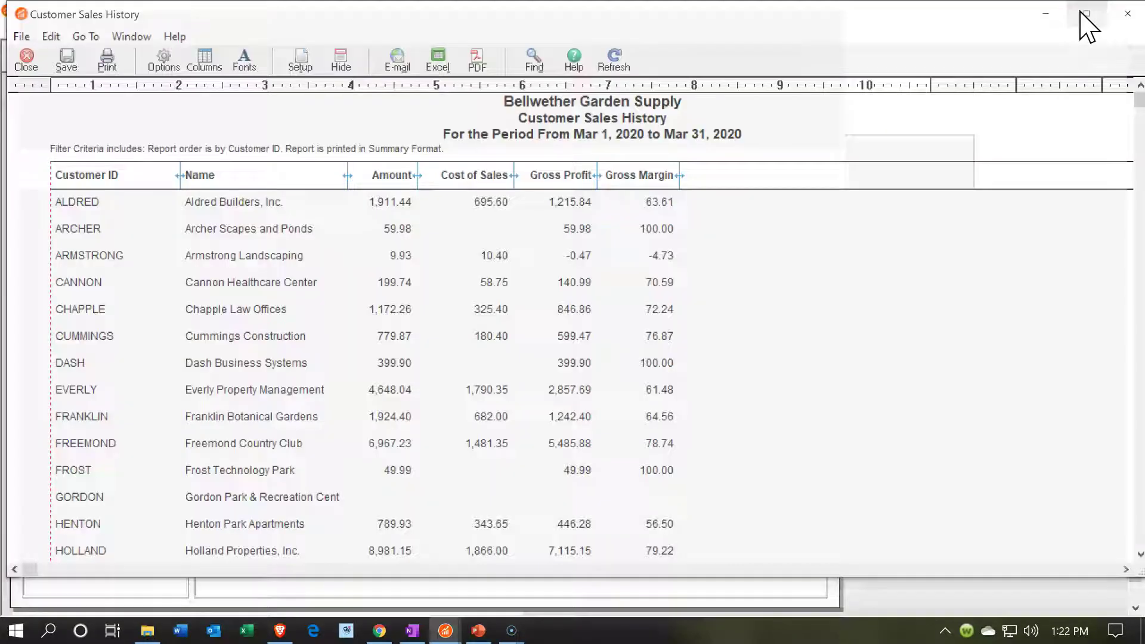
Minimize the Customer Sales History report and the remaining Sage 50 windows to reach the desktop.
{"action": "left_click", "coordinate": [1045, 13]}
{"action": "left_click", "coordinate": [1039, 13]}
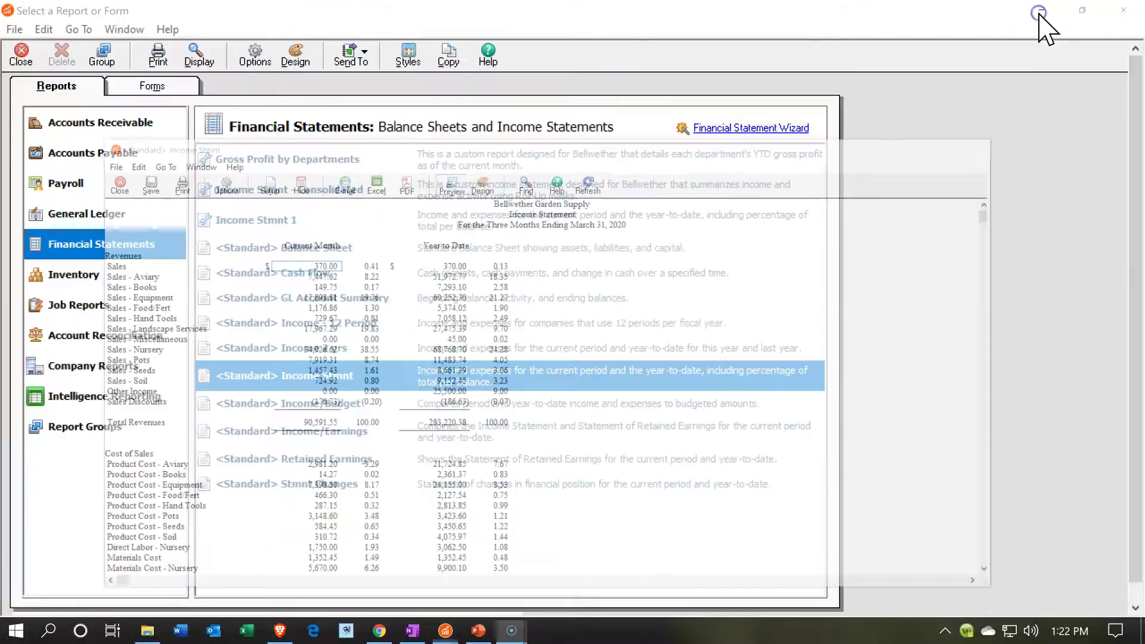
{"action": "left_click", "coordinate": [1039, 13]}
{"action": "left_click", "coordinate": [1039, 13]}
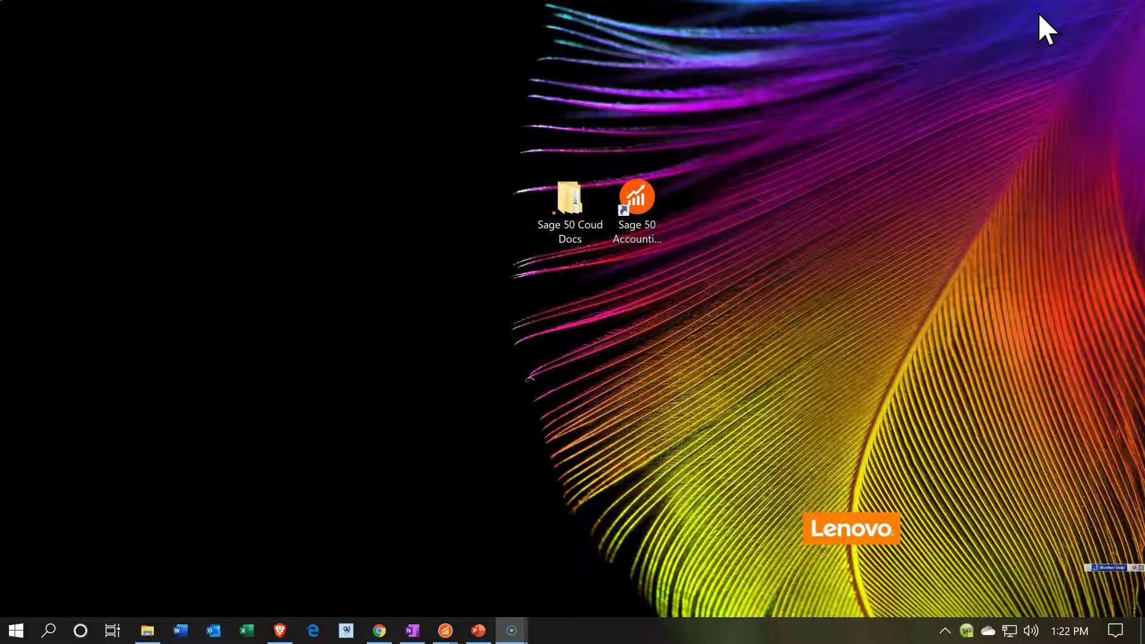
Check the exported PDFs in Sage 50 Coud Docs > Section 2 > Financial Stmts and return to the Section 2 folder.
{"action": "double_click", "coordinate": [568, 218]}
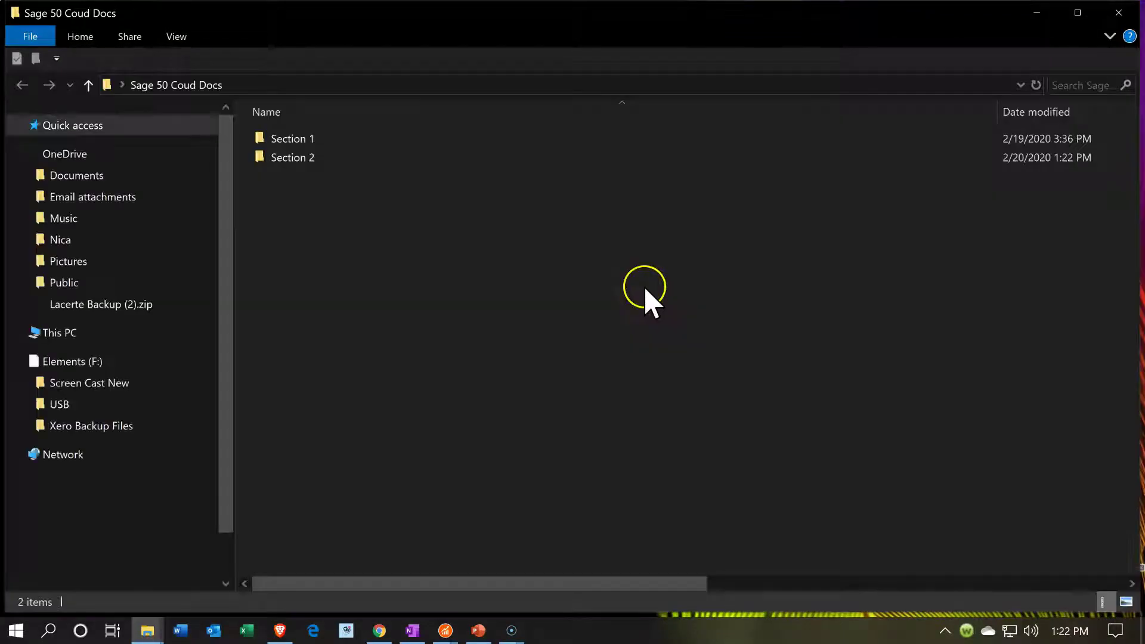
{"action": "double_click", "coordinate": [293, 158]}
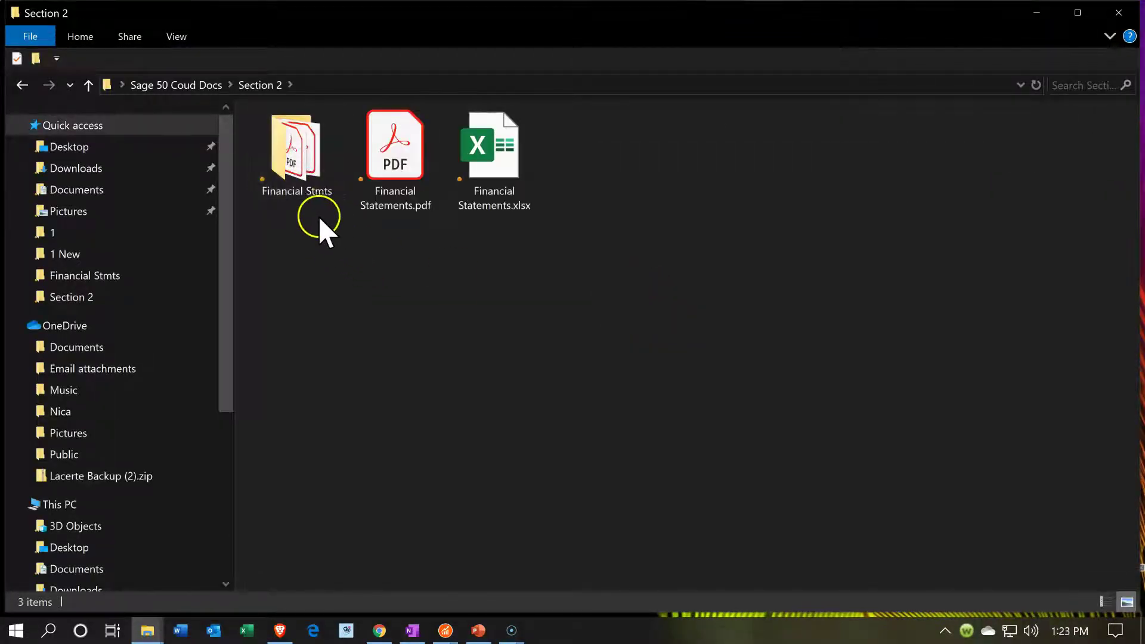
{"action": "double_click", "coordinate": [298, 184]}
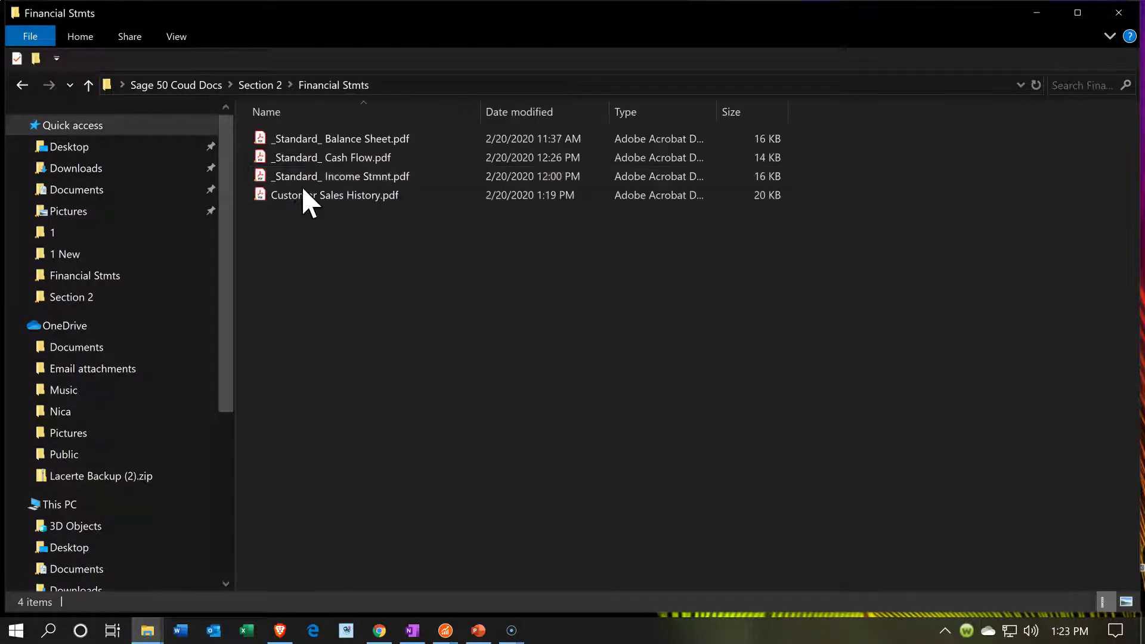
{"action": "left_click", "coordinate": [21, 85]}
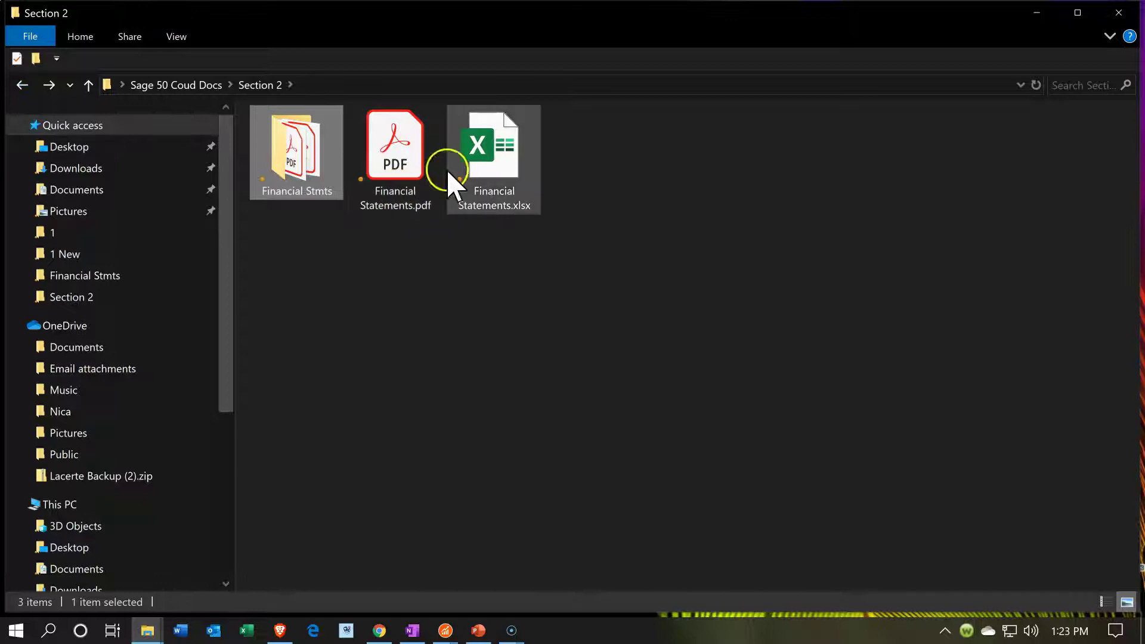
Open Financial Statements.pdf from the Section 2 folder and review its pages through to the Customer Sales History.
{"action": "left_click", "coordinate": [521, 177]}
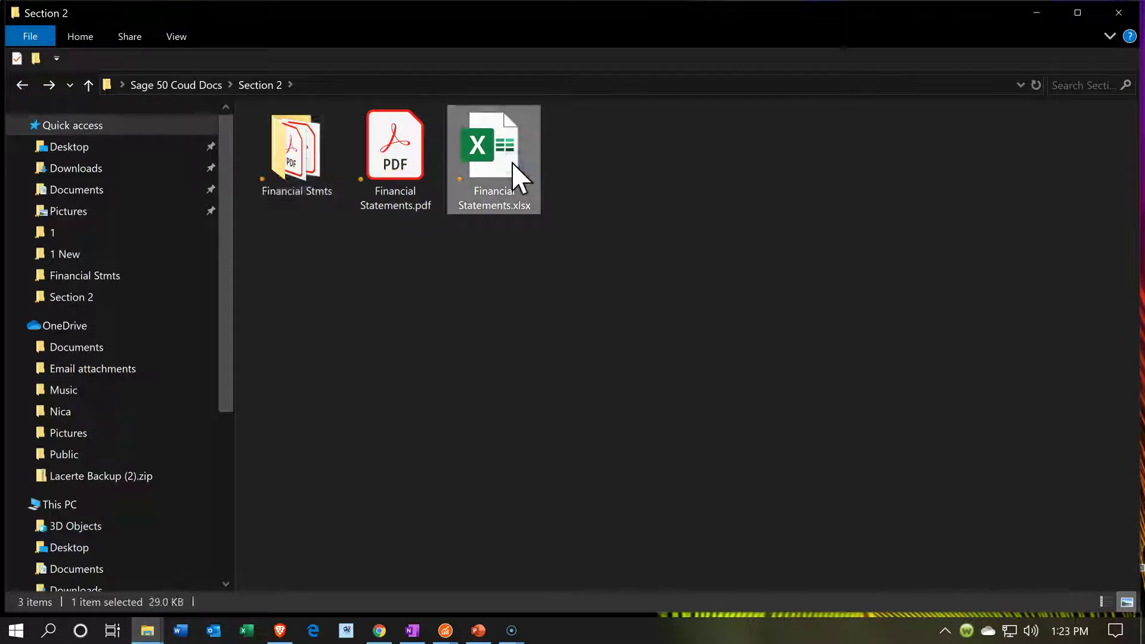
{"action": "double_click", "coordinate": [398, 154]}
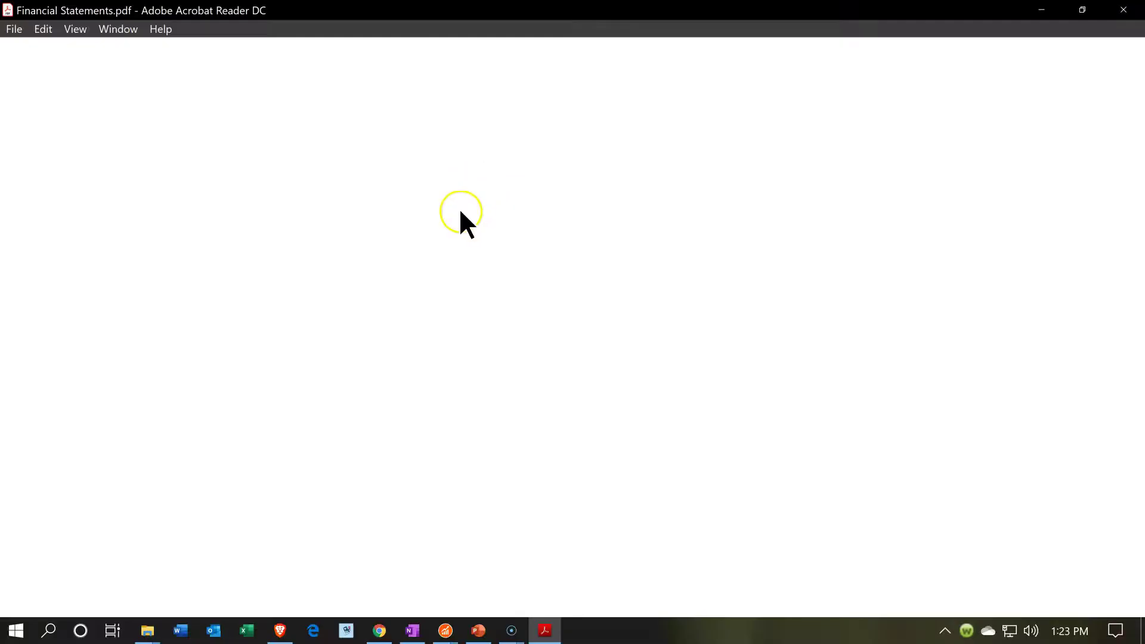
{"action": "scroll", "coordinate": [448, 255], "scroll_direction": "down", "scroll_amount": 20}
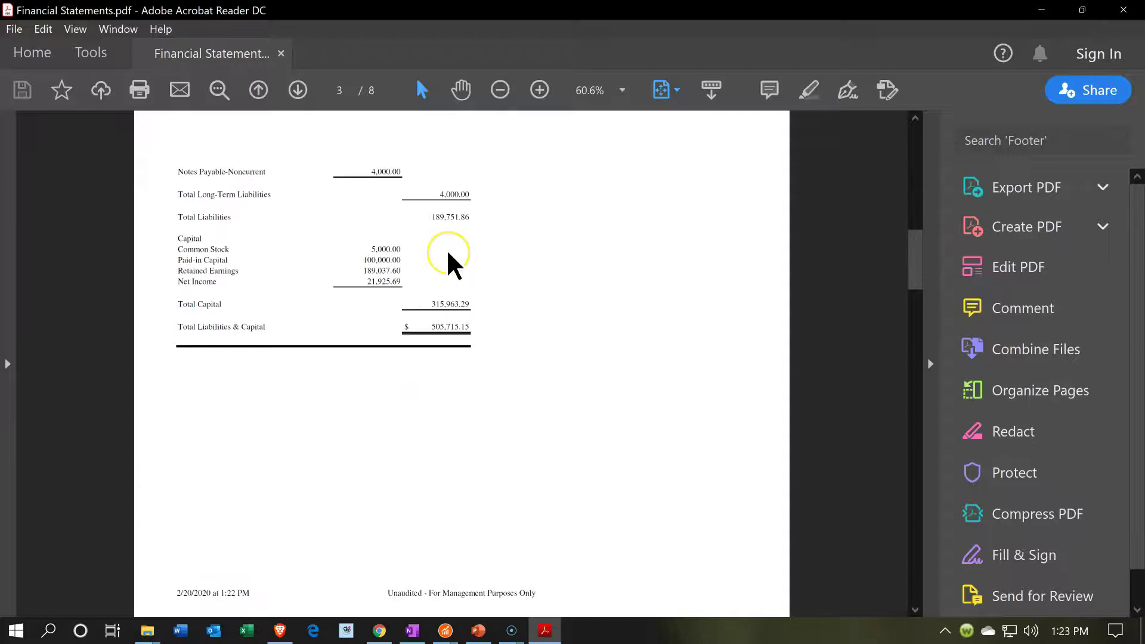
{"action": "scroll", "coordinate": [448, 262], "scroll_direction": "down", "scroll_amount": 15}
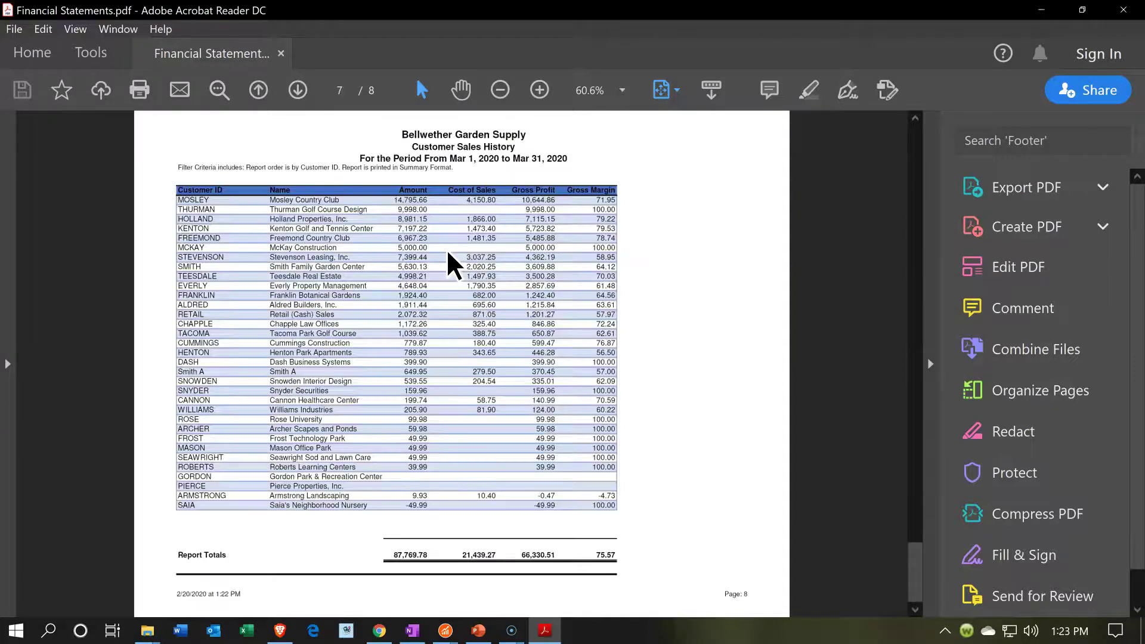